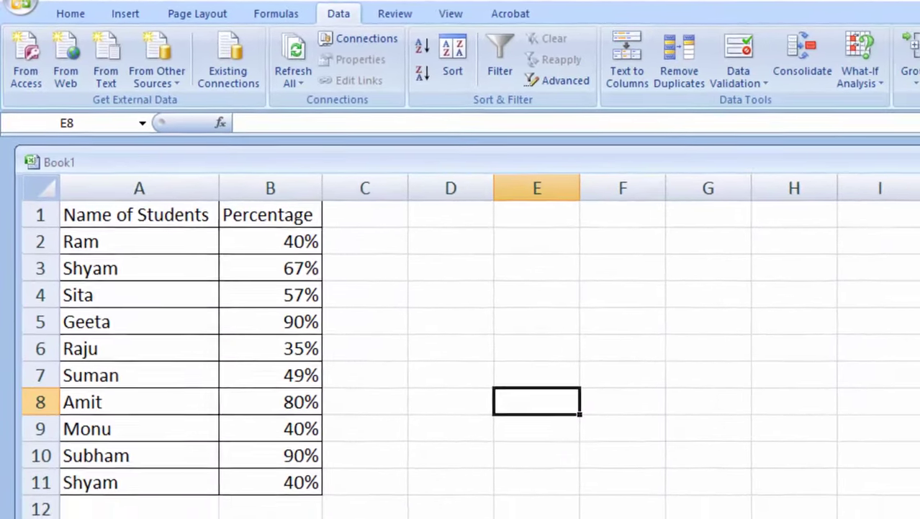
# Select the column headers, the student names and the percentage values in turn.
pyautogui.click(507, 516)
pyautogui.moveTo(170, 205); pyautogui.dragTo(256, 210)
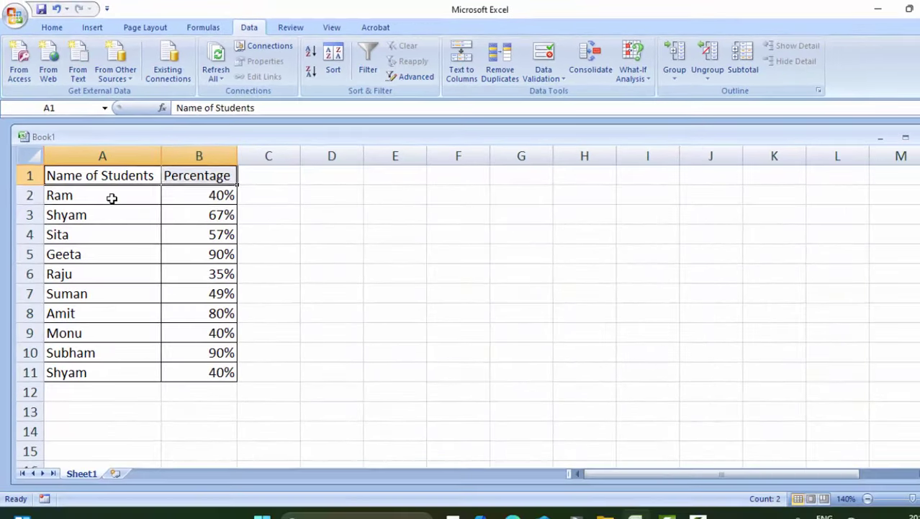
pyautogui.moveTo(113, 196); pyautogui.dragTo(112, 370)
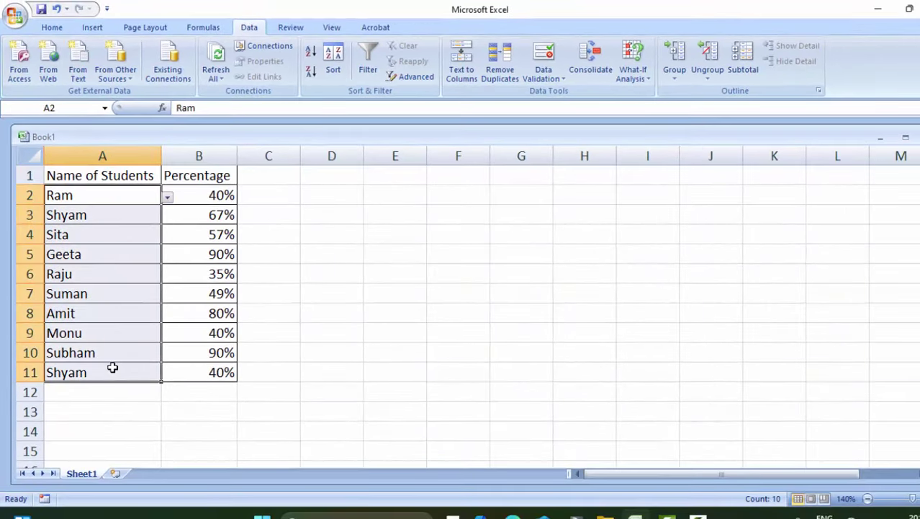
pyautogui.click(217, 196)
pyautogui.moveTo(217, 207); pyautogui.dragTo(204, 371)
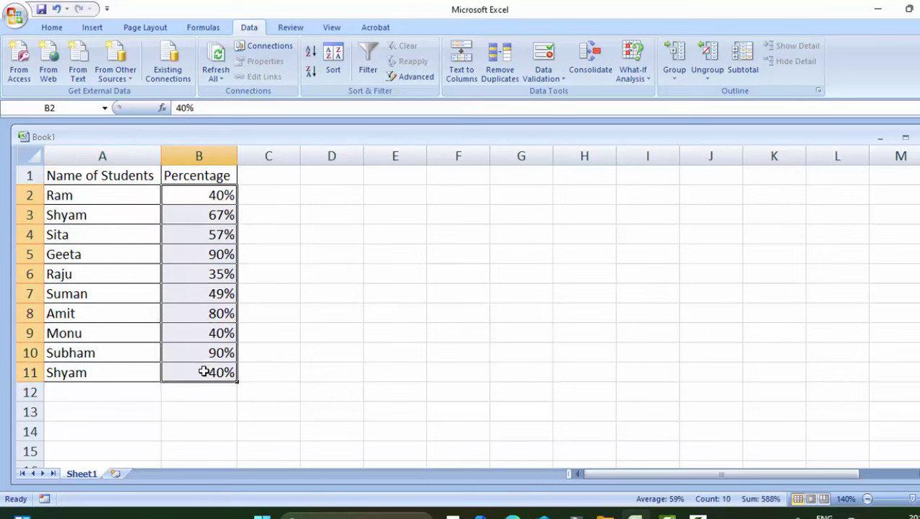
# Review the percentages (40%, 67%, 57%, 90%, 35%) and reselect the percentage column.
pyautogui.click(183, 196)
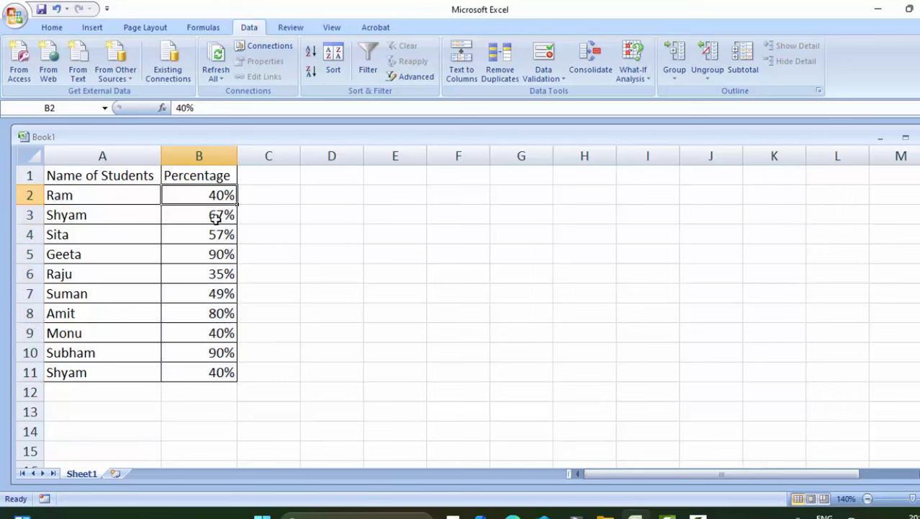
pyautogui.click(216, 218)
pyautogui.click(216, 237)
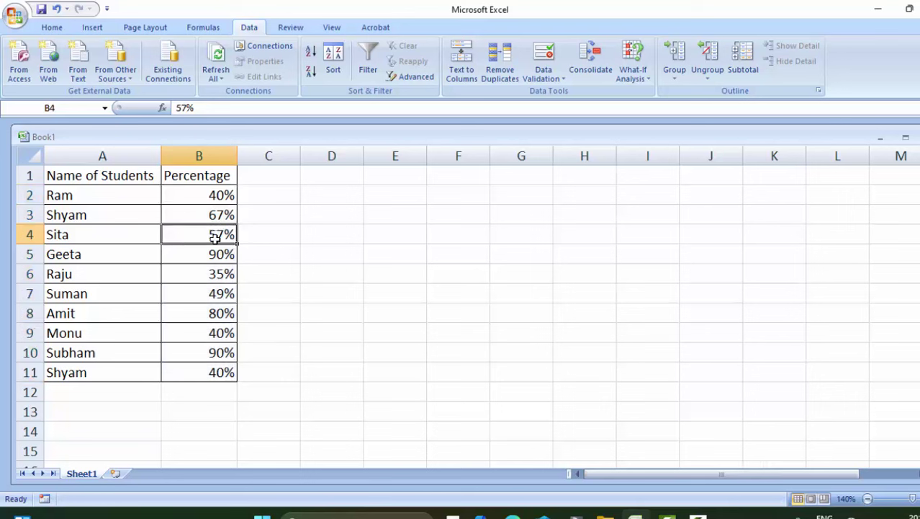
pyautogui.click(210, 257)
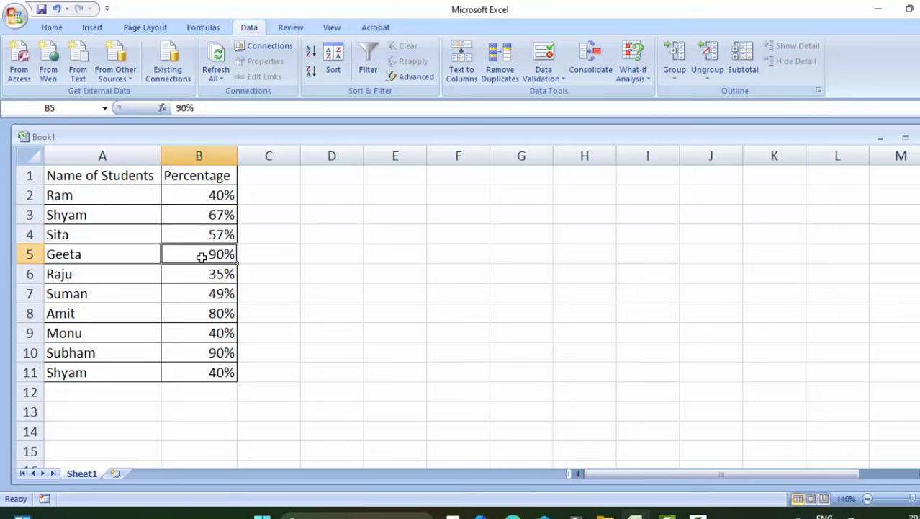
pyautogui.click(207, 280)
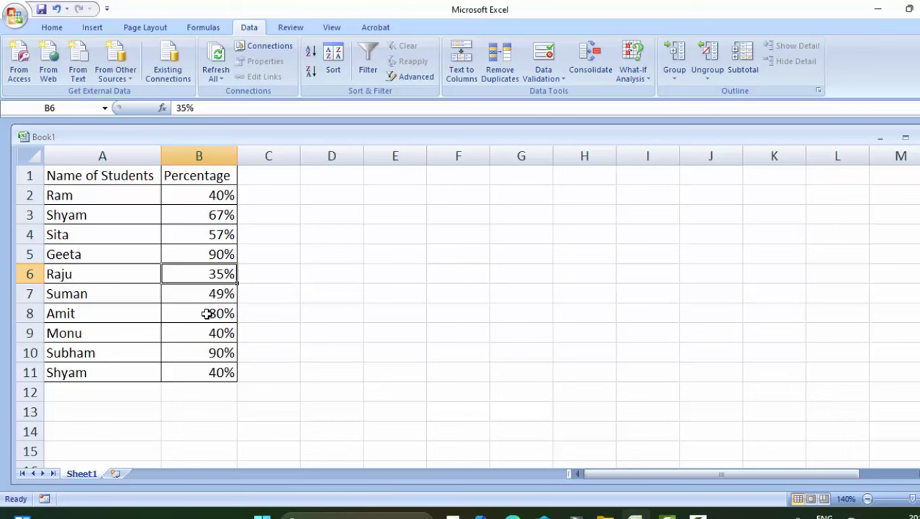
pyautogui.click(211, 195)
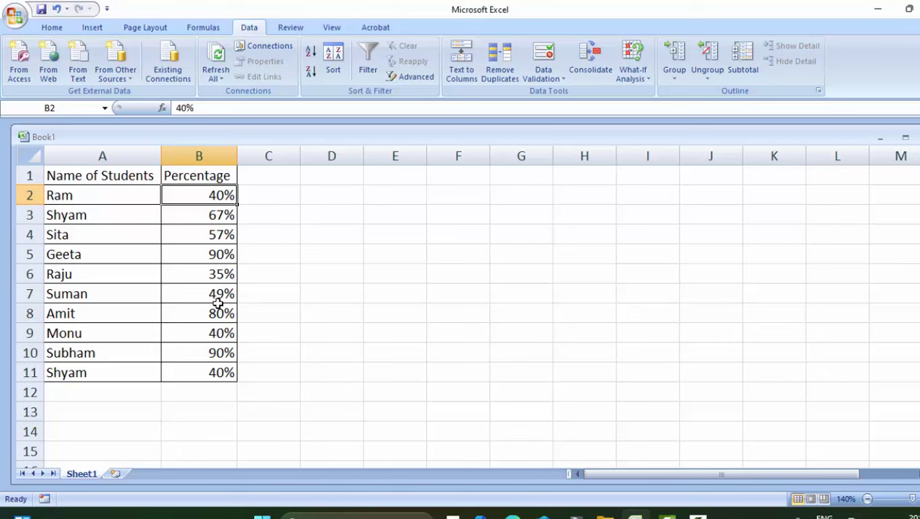
pyautogui.click(229, 234)
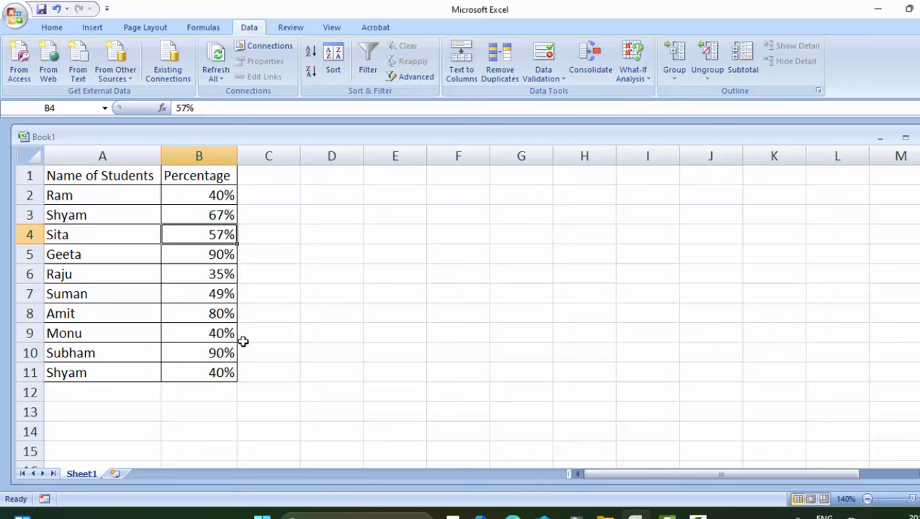
pyautogui.moveTo(197, 194); pyautogui.dragTo(209, 370)
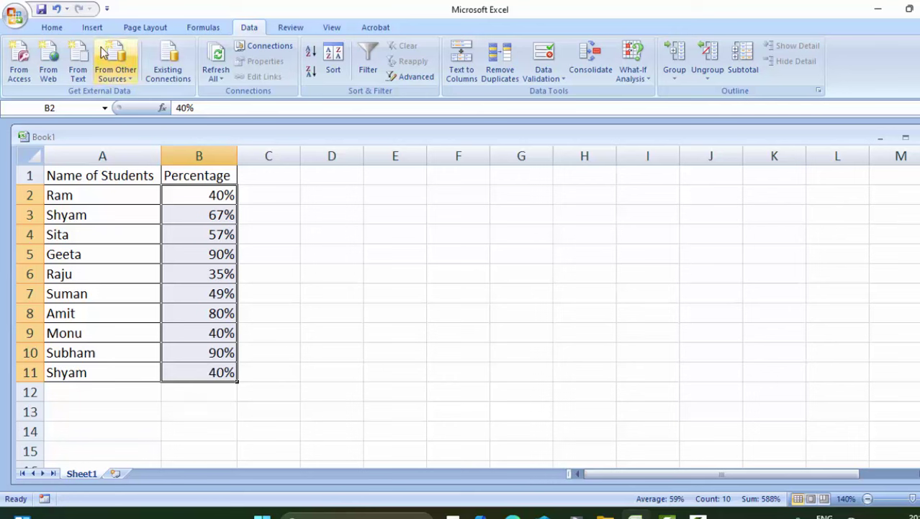
# Bring up the Conditional Formatting Manage Rules list from the Home ribbon.
pyautogui.click(56, 32)
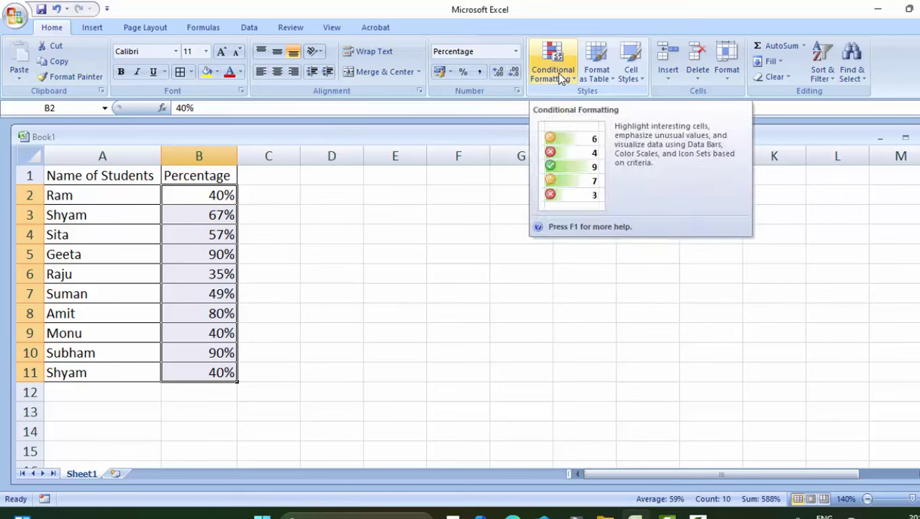
pyautogui.click(561, 77)
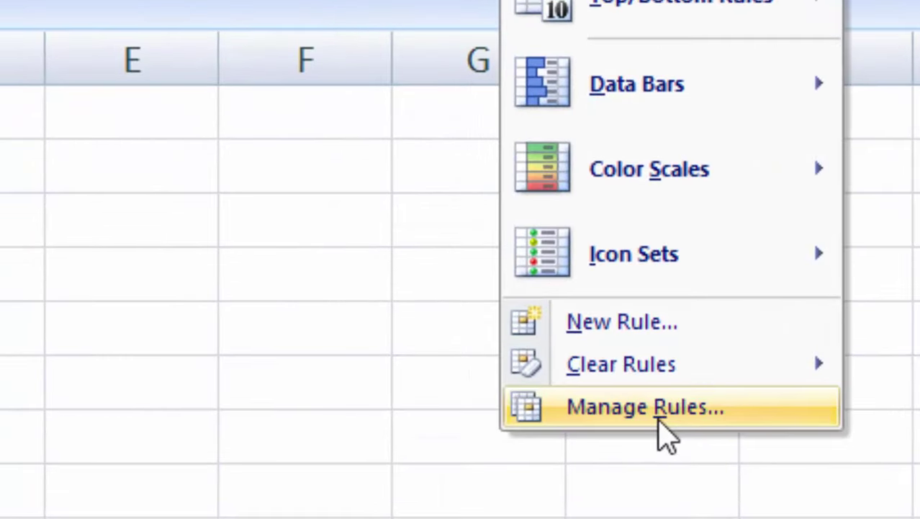
pyautogui.click(659, 423)
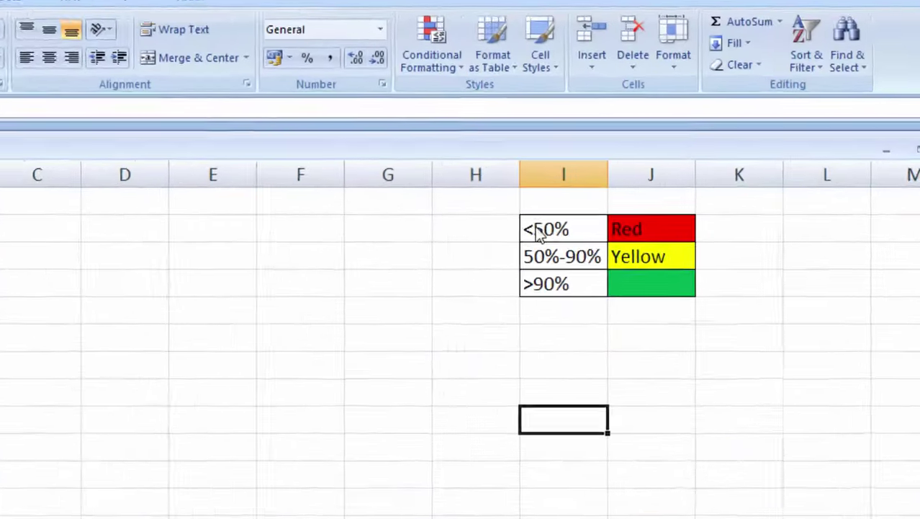
# Point out the key: red for <50%, yellow for 50%-90%, green for >90%.
pyautogui.click(607, 191)
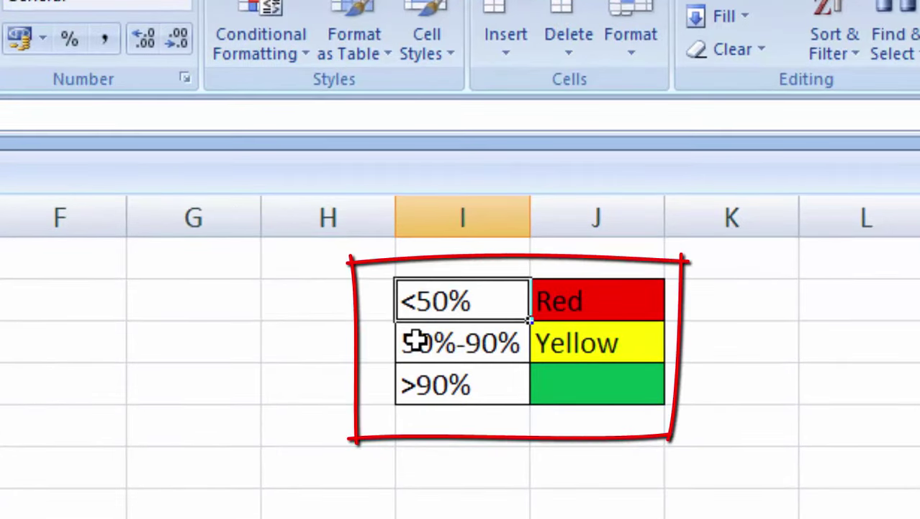
pyautogui.click(564, 297)
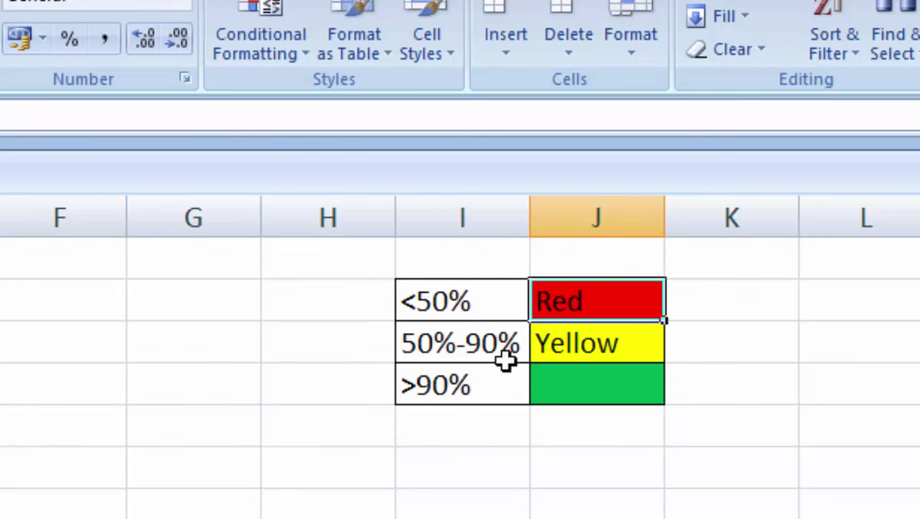
pyautogui.click(484, 351)
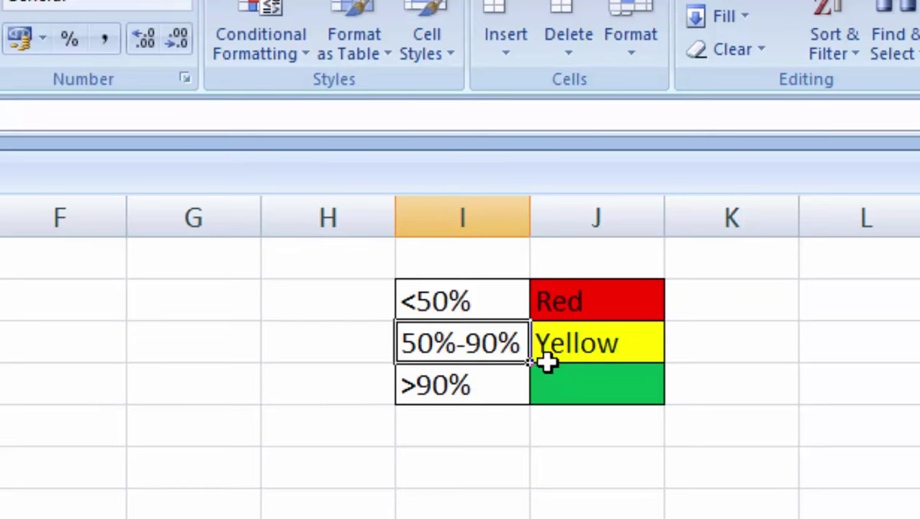
pyautogui.click(592, 346)
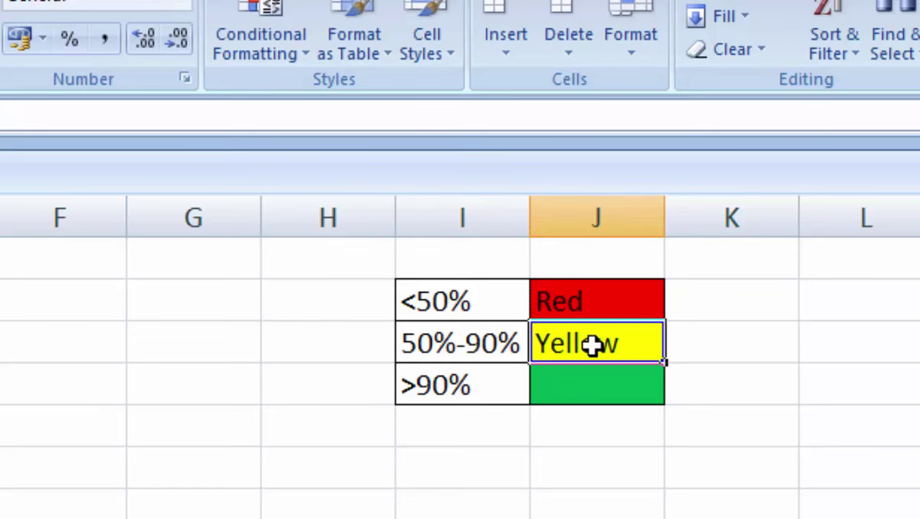
pyautogui.click(585, 396)
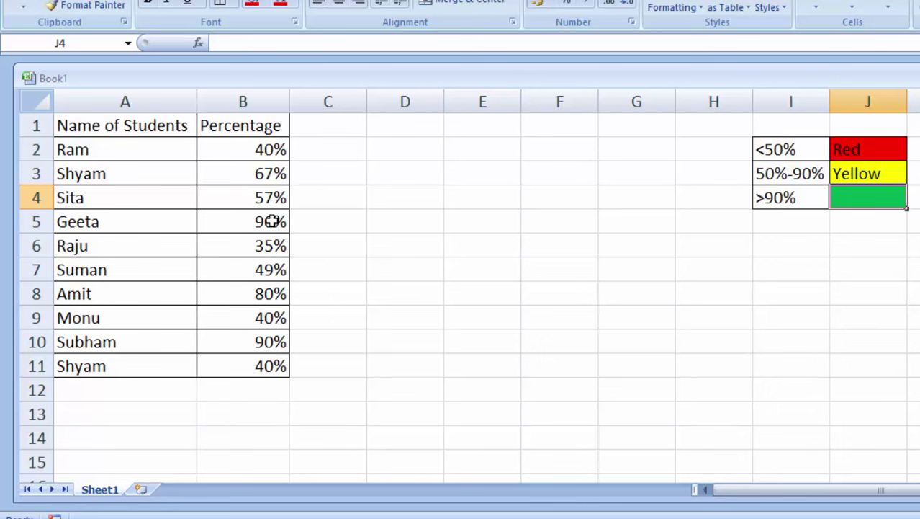
# Change B5 from 90% to 95% and select the percentages B2:B11.
pyautogui.doubleClick(271, 222)
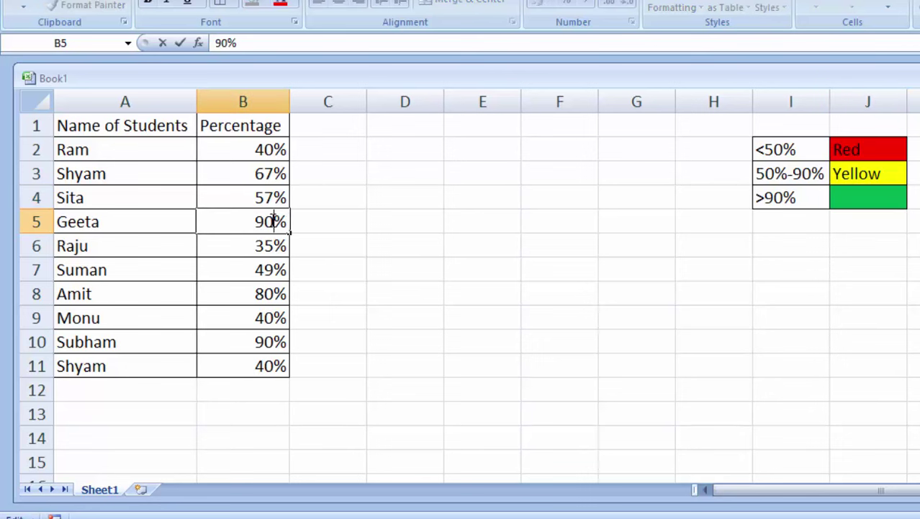
pyautogui.press('BackSpace')
pyautogui.write('5')
pyautogui.press('Return')
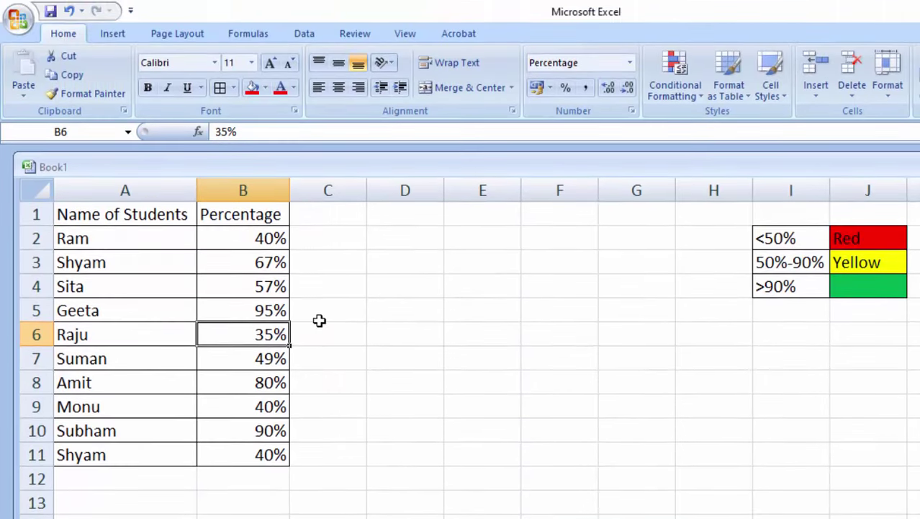
pyautogui.click(267, 230)
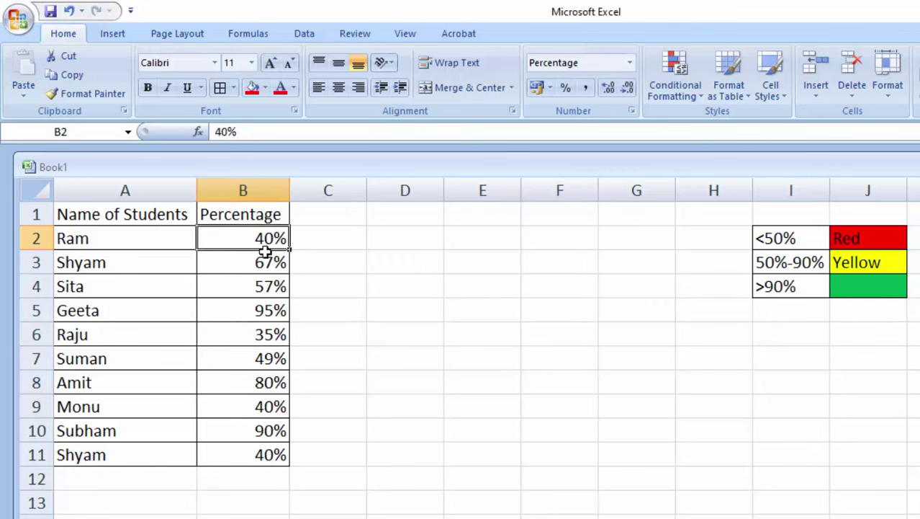
pyautogui.moveTo(265, 250); pyautogui.dragTo(249, 452)
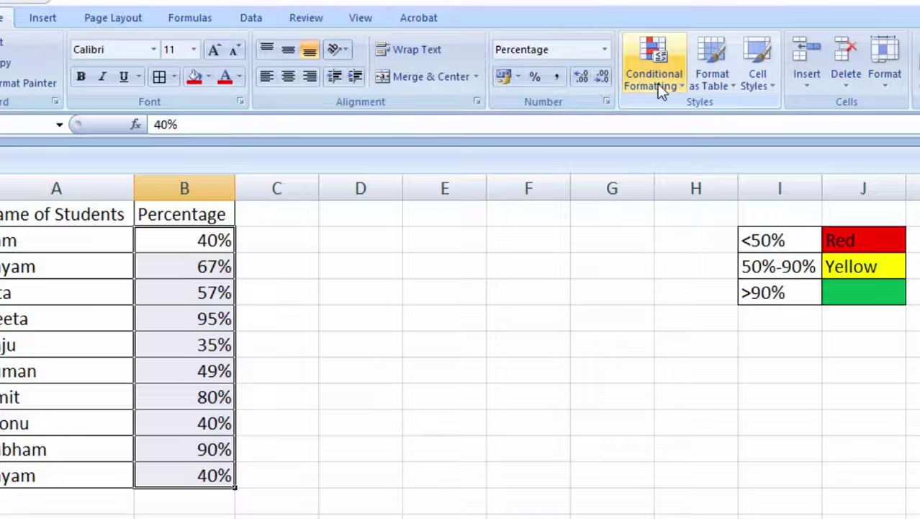
# Bring up the Conditional Formatting Rules Manager, shift it aside to view the data, and close it.
pyautogui.click(679, 93)
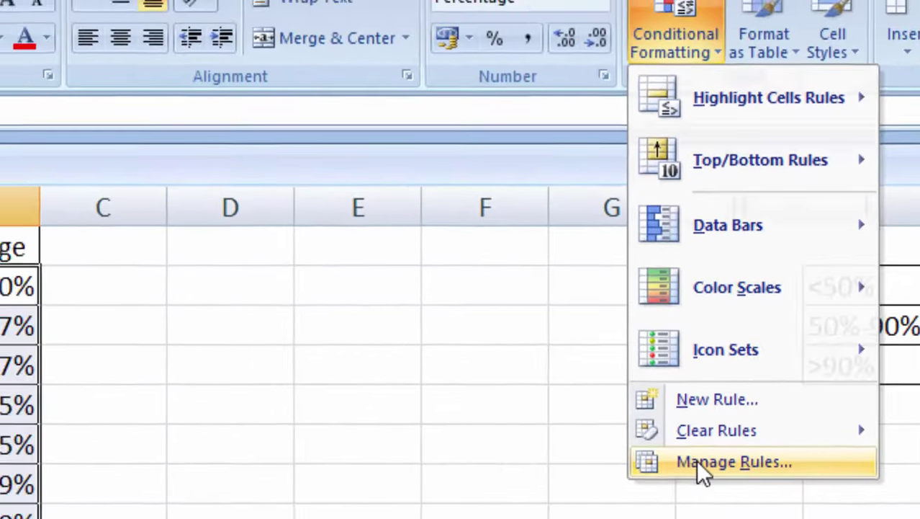
pyautogui.click(464, 464)
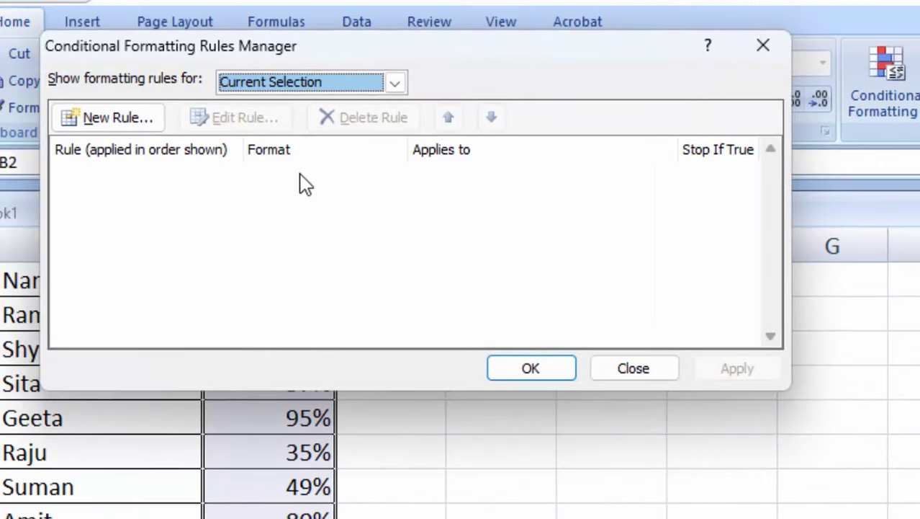
pyautogui.moveTo(490, 59)
pyautogui.mouseDown()
pyautogui.moveTo(467, 79)
pyautogui.moveTo(559, 45)
pyautogui.mouseUp()
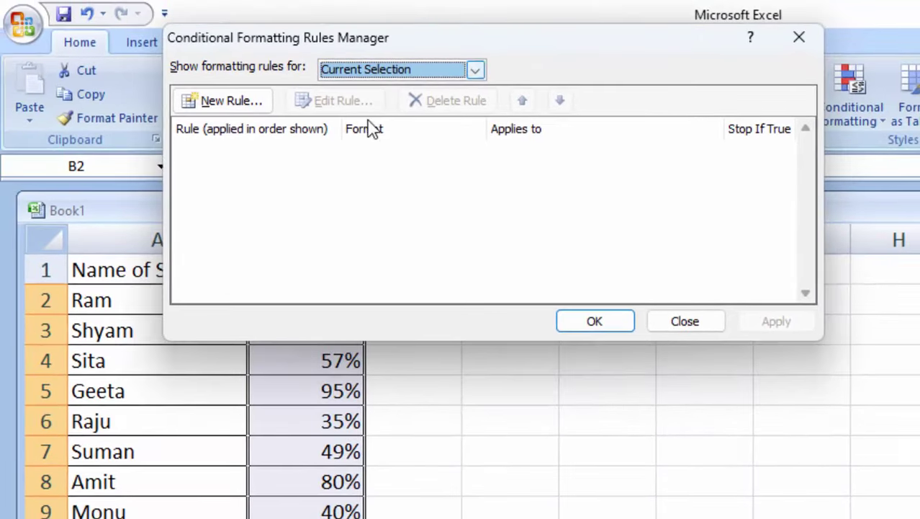
pyautogui.click(789, 43)
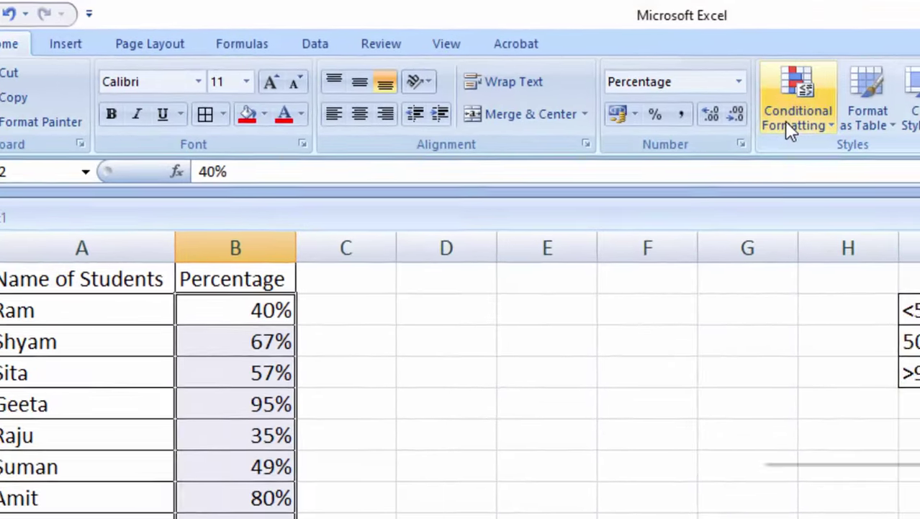
# Reach the rules list again, start a new rule, then cancel it and close the list.
pyautogui.click(849, 108)
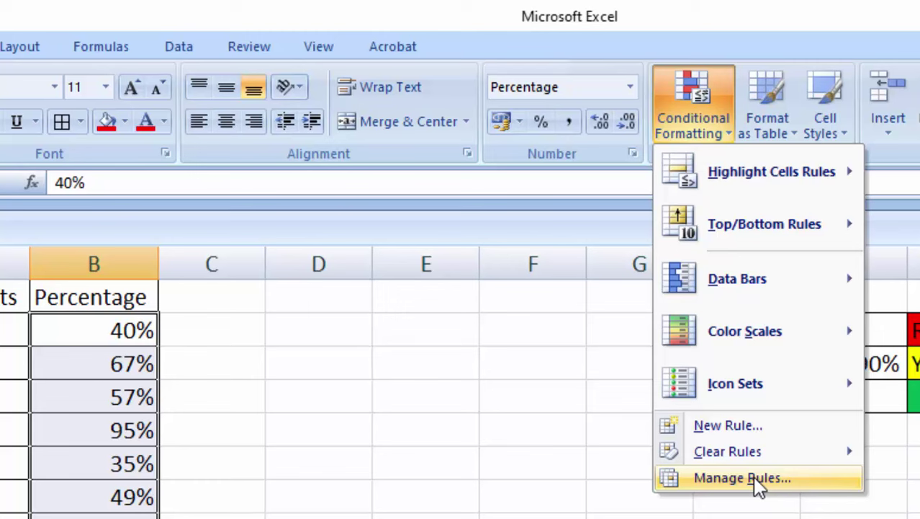
pyautogui.click(758, 479)
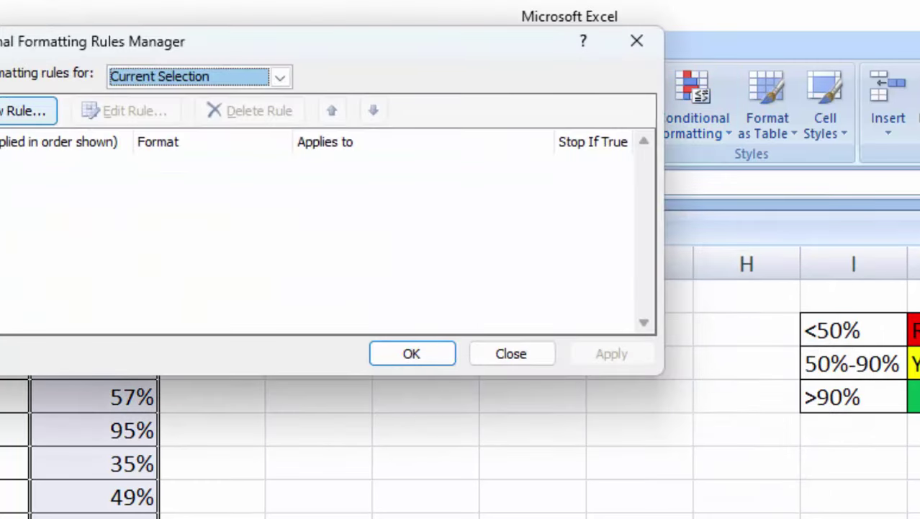
pyautogui.click(25, 111)
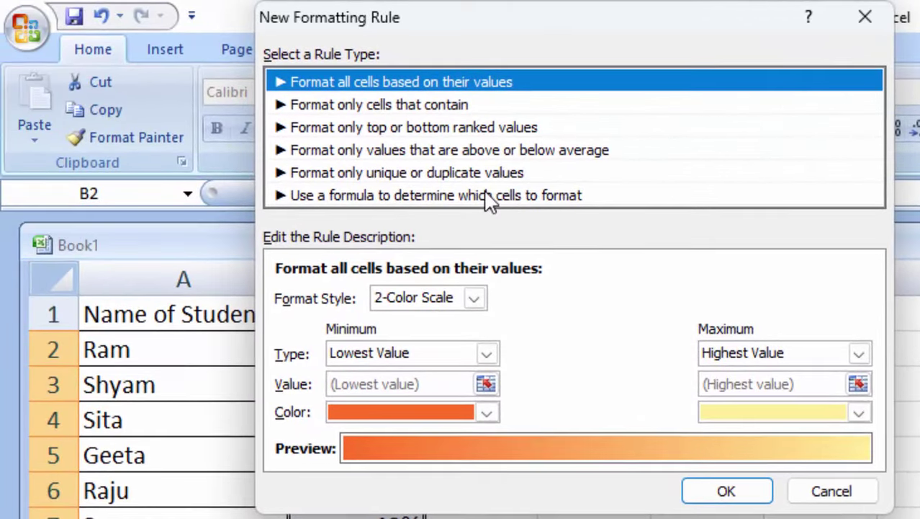
pyautogui.click(846, 16)
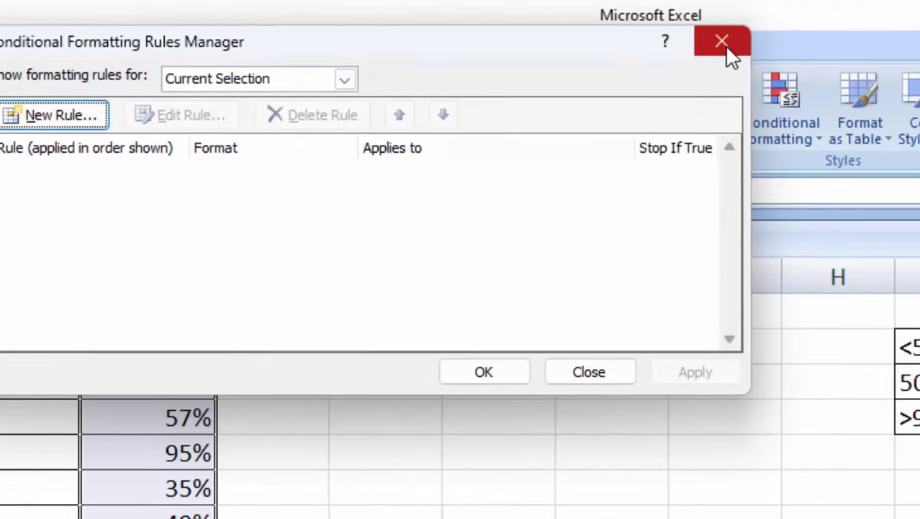
pyautogui.click(721, 41)
# Start and cancel another new rule, then return to the empty Rules Manager.
pyautogui.click(551, 130)
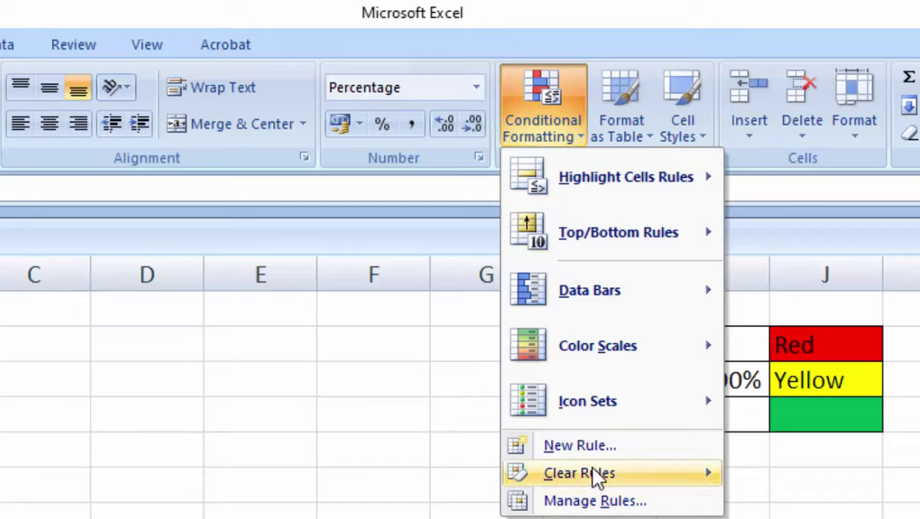
pyautogui.click(580, 445)
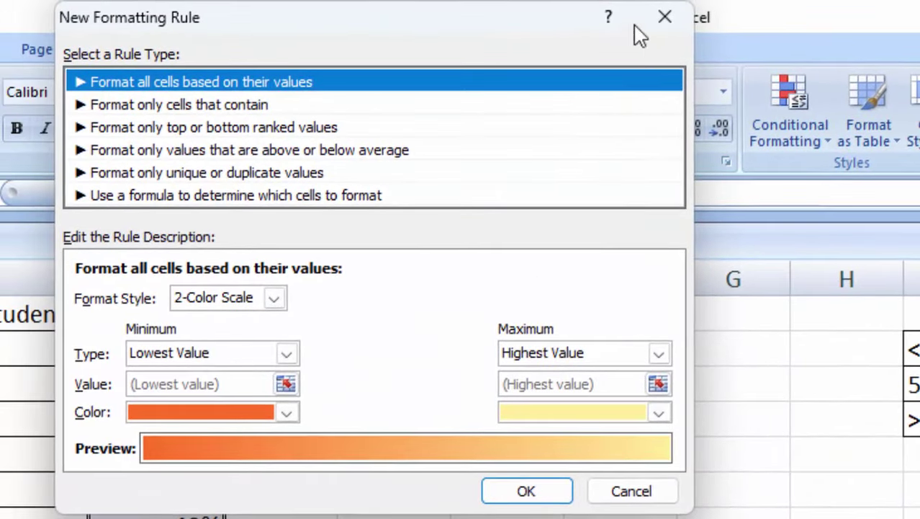
pyautogui.click(664, 17)
pyautogui.click(754, 121)
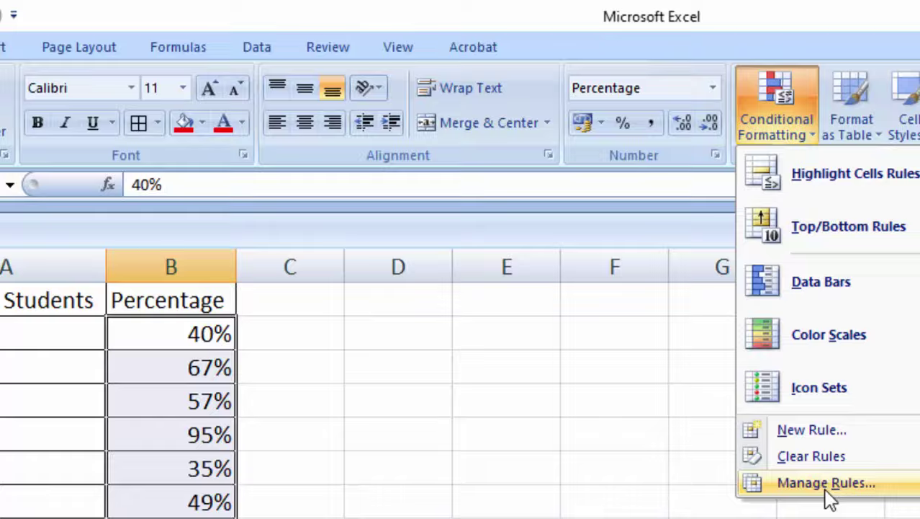
pyautogui.click(799, 477)
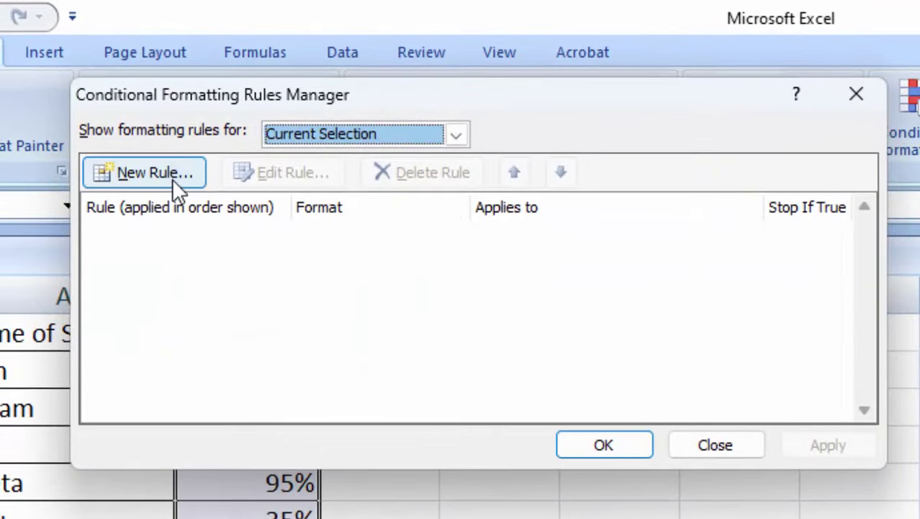
# Start a formula-based rule and insert the $B$2 reference into its formula.
pyautogui.click(175, 177)
pyautogui.click(303, 207)
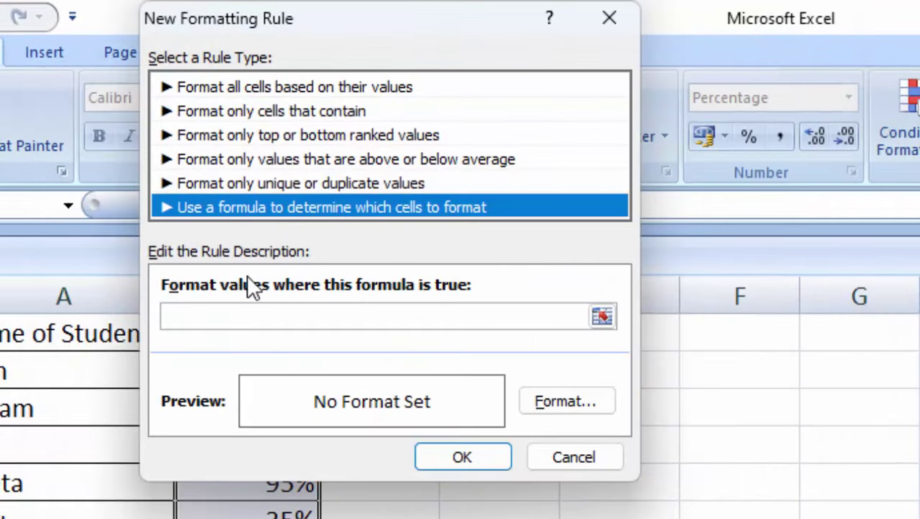
pyautogui.click(249, 317)
pyautogui.click(256, 315)
pyautogui.write('=')
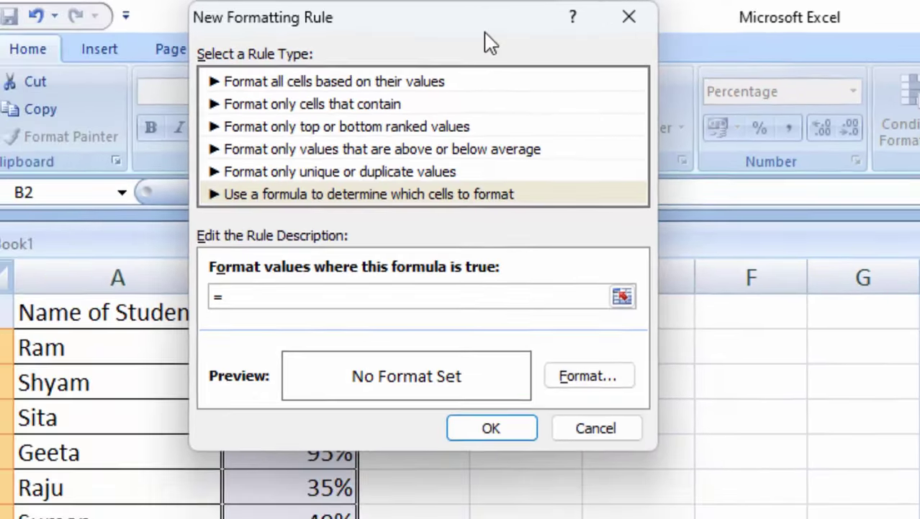
pyautogui.moveTo(489, 41); pyautogui.dragTo(807, 133)
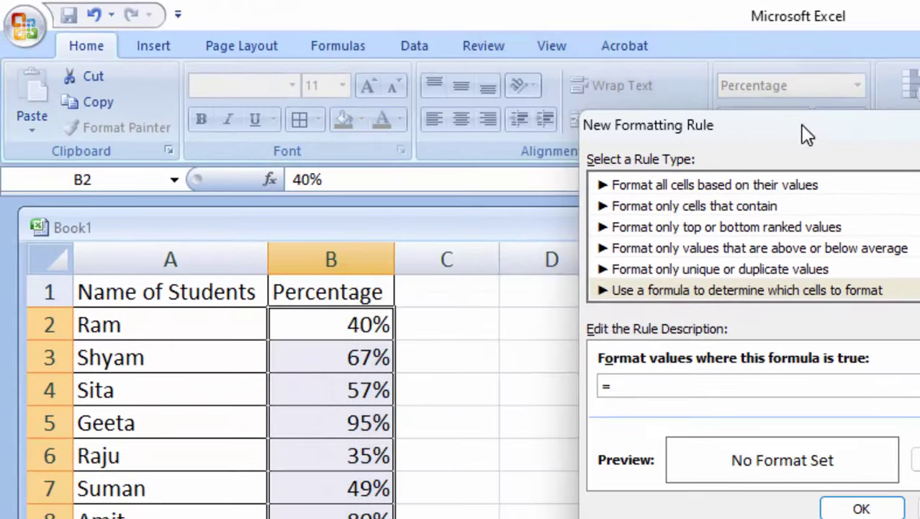
pyautogui.click(354, 319)
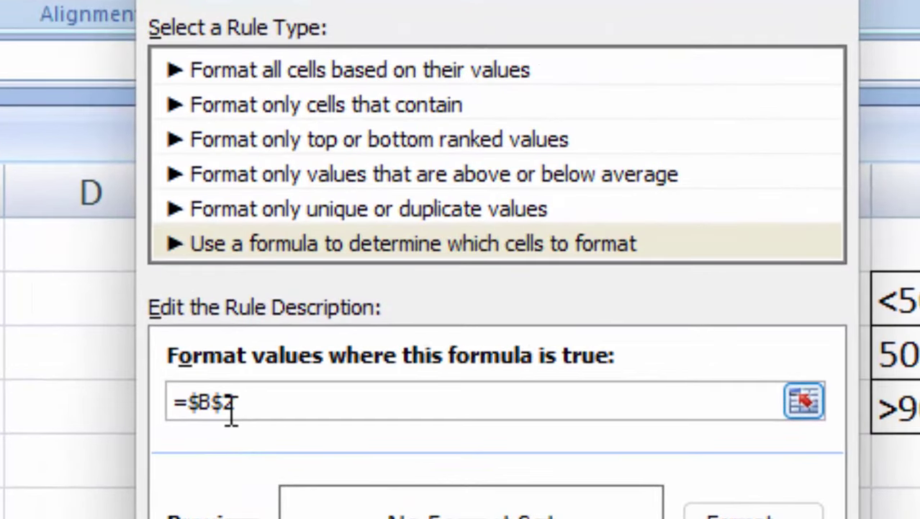
# Strip the $ signs and complete the condition as =B2<50%.
pyautogui.click(193, 402)
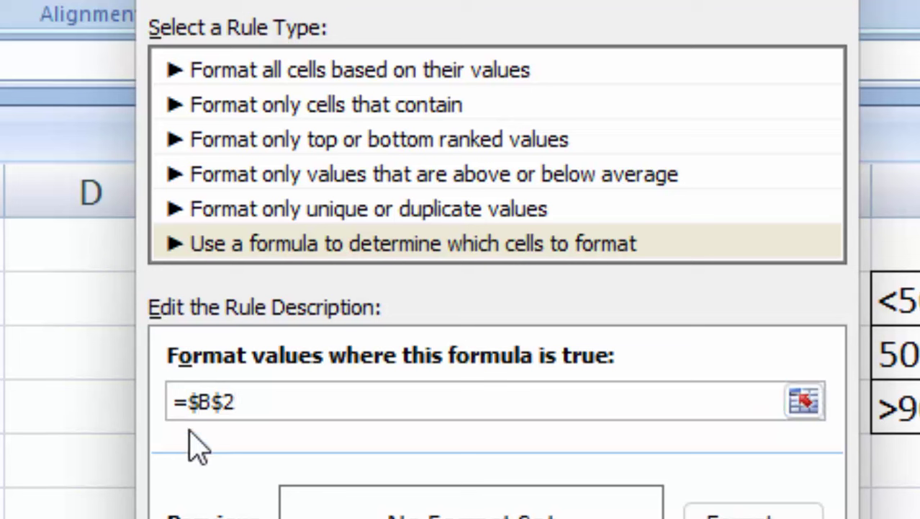
pyautogui.click(202, 404)
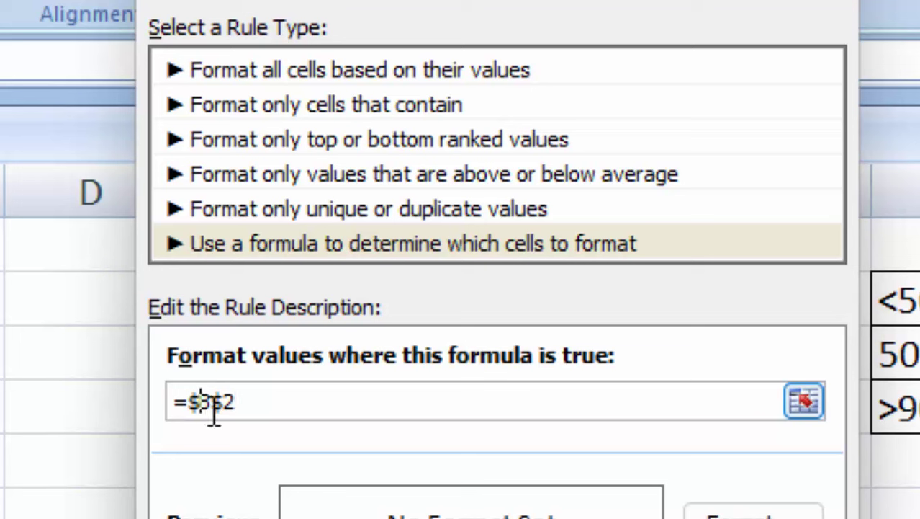
pyautogui.press('BackSpace')
pyautogui.click(212, 403)
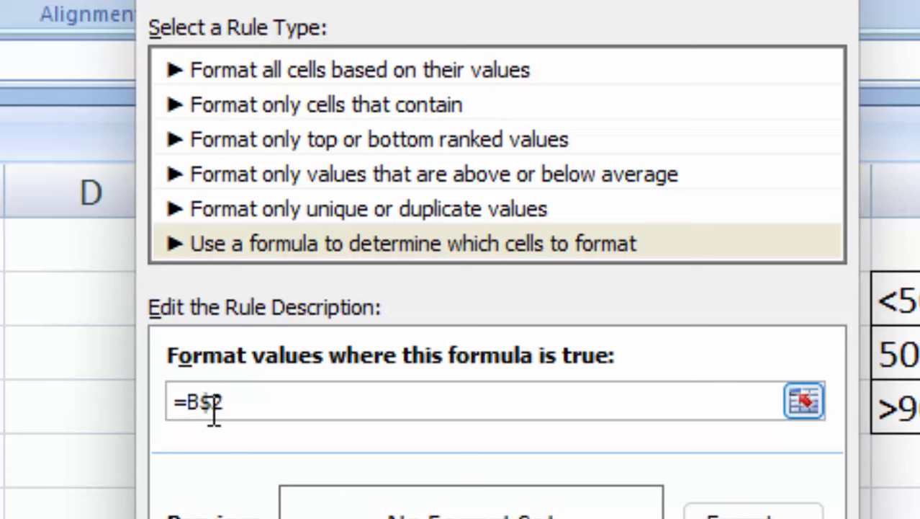
pyautogui.press('BackSpace')
pyautogui.click(257, 401)
pyautogui.write('<')
pyautogui.write('50')
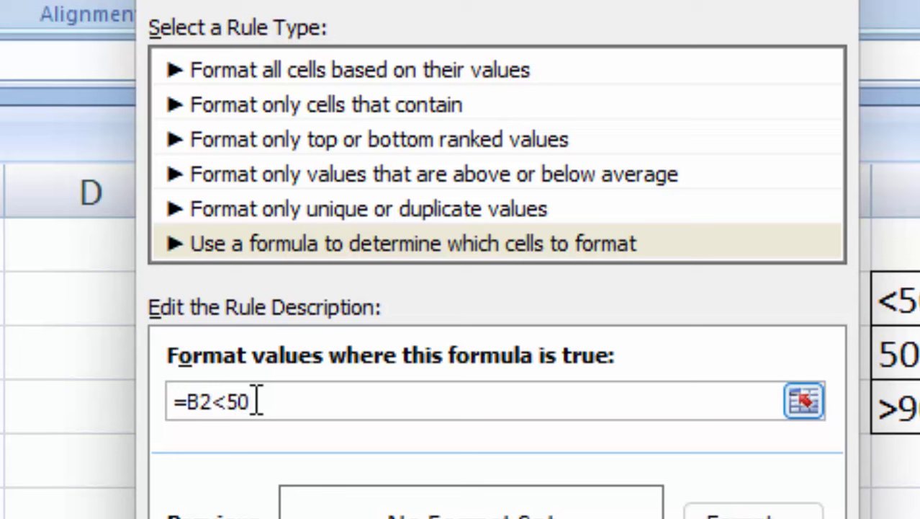
pyautogui.write('%')
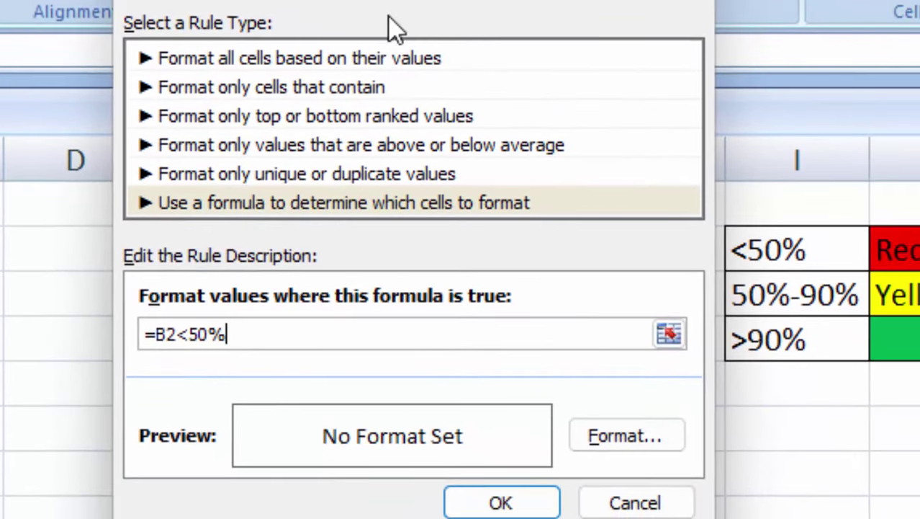
pyautogui.moveTo(389, 4); pyautogui.dragTo(306, 28)
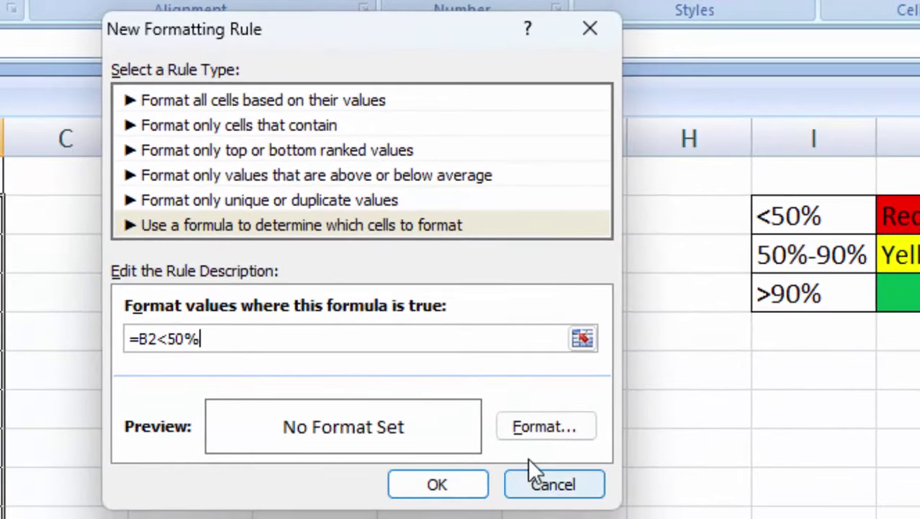
# Set the rule's format to a gradient fill from red (Color 1) to white (Color 2).
pyautogui.click(538, 432)
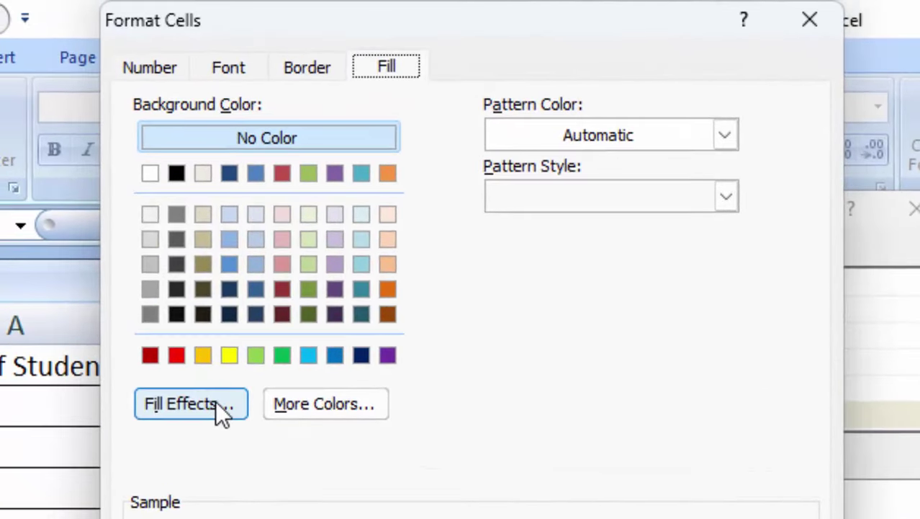
pyautogui.click(215, 400)
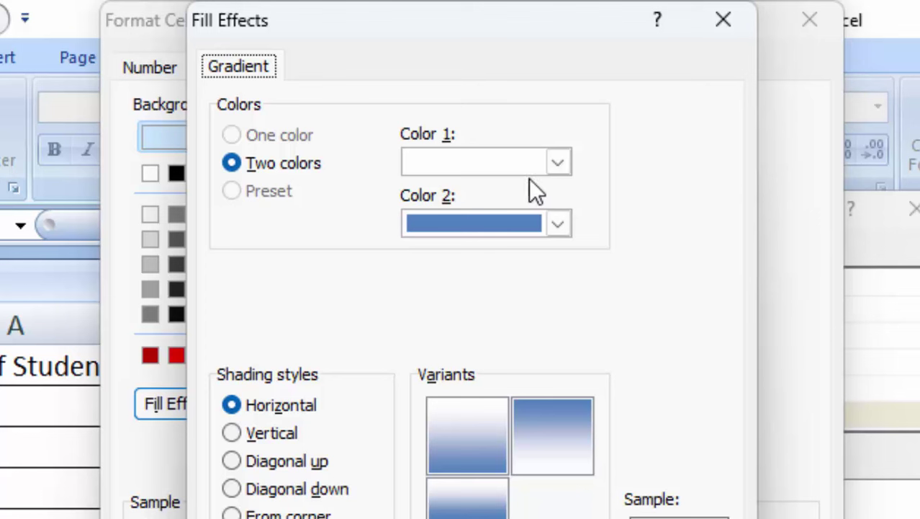
pyautogui.click(566, 168)
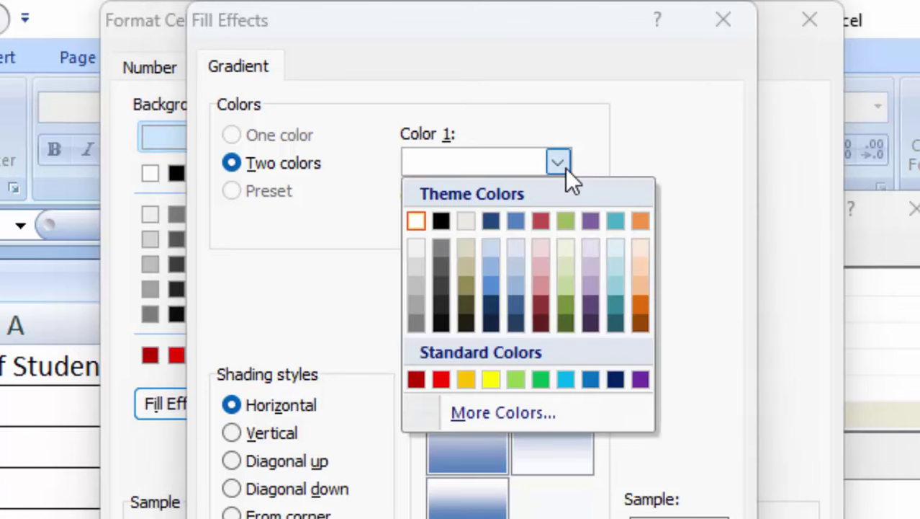
pyautogui.click(439, 380)
pyautogui.click(558, 225)
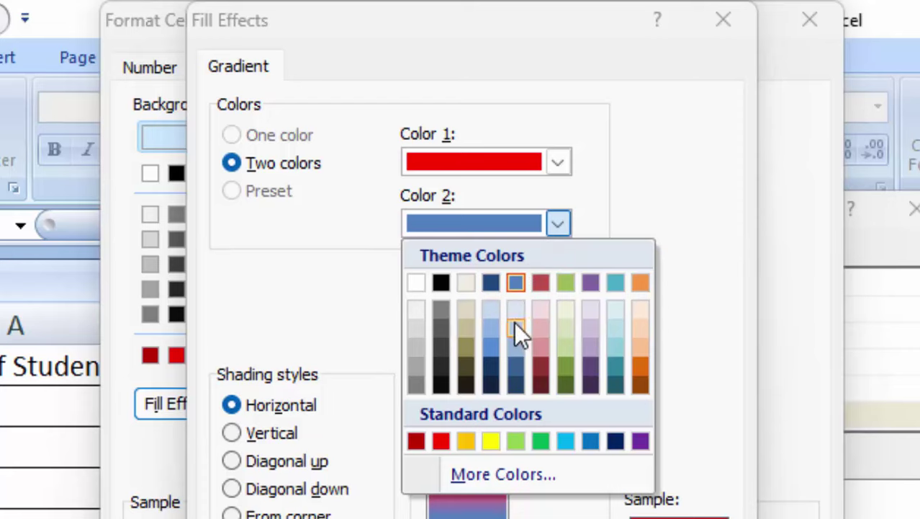
pyautogui.click(423, 311)
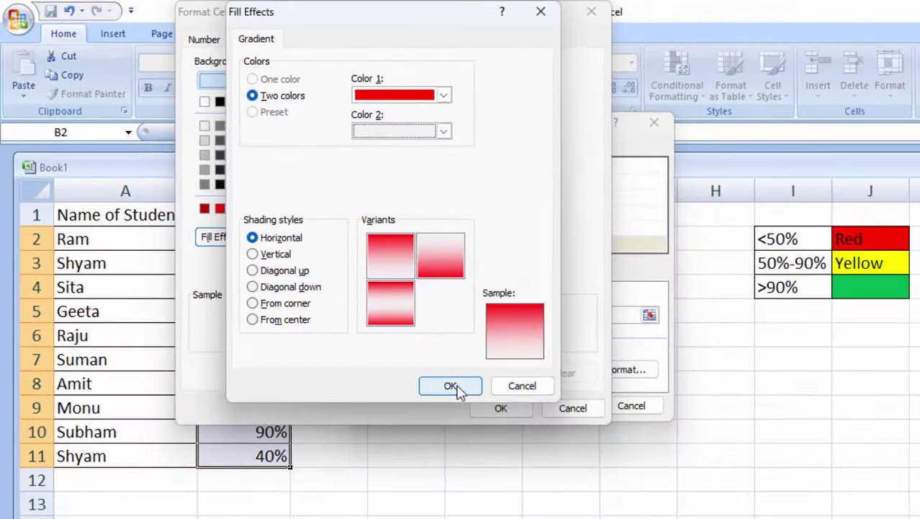
pyautogui.click(454, 385)
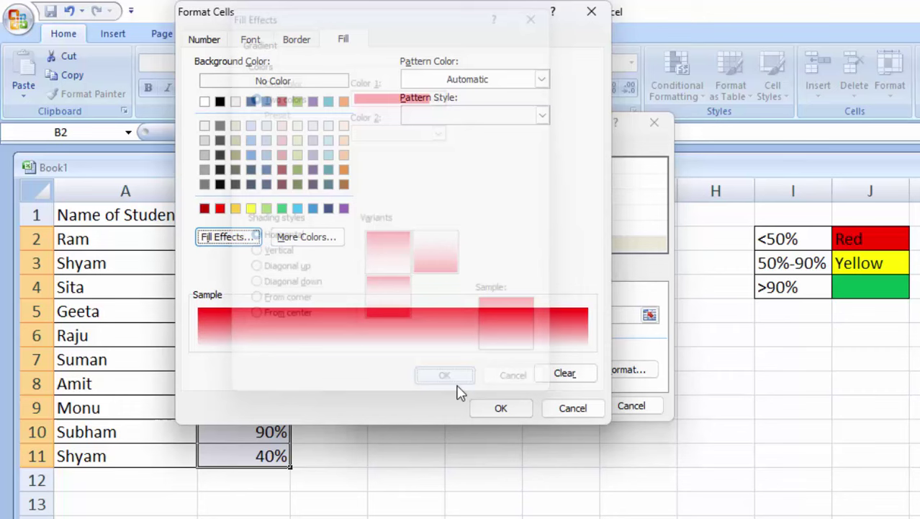
pyautogui.click(501, 409)
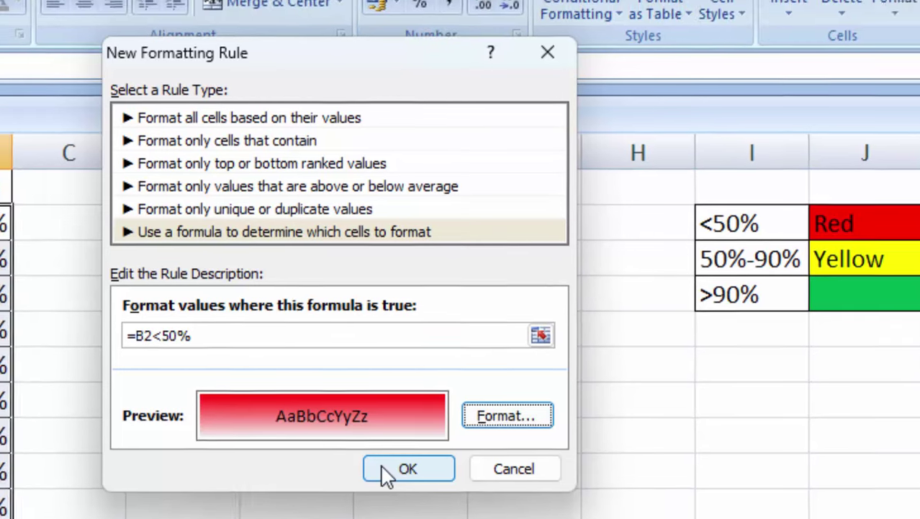
# Save the =B2<50% rule so the Rules Manager lists it for =$B$2:$B$11.
pyautogui.click(365, 460)
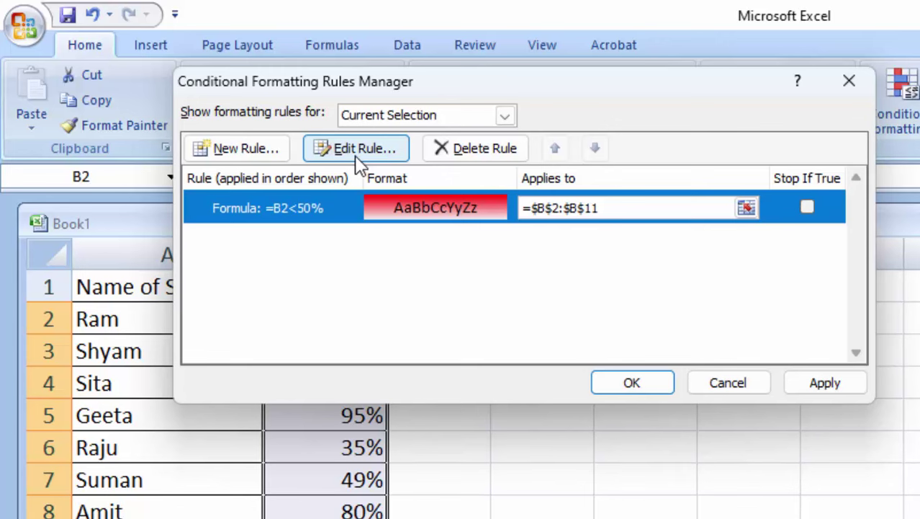
# Start another formula-based rule and begin its formula as =And($B$2.
pyautogui.click(270, 151)
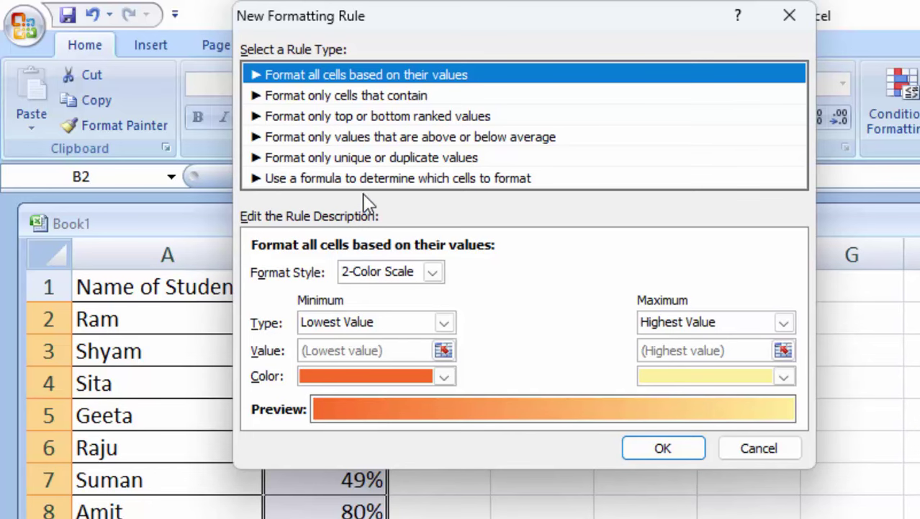
pyautogui.click(365, 179)
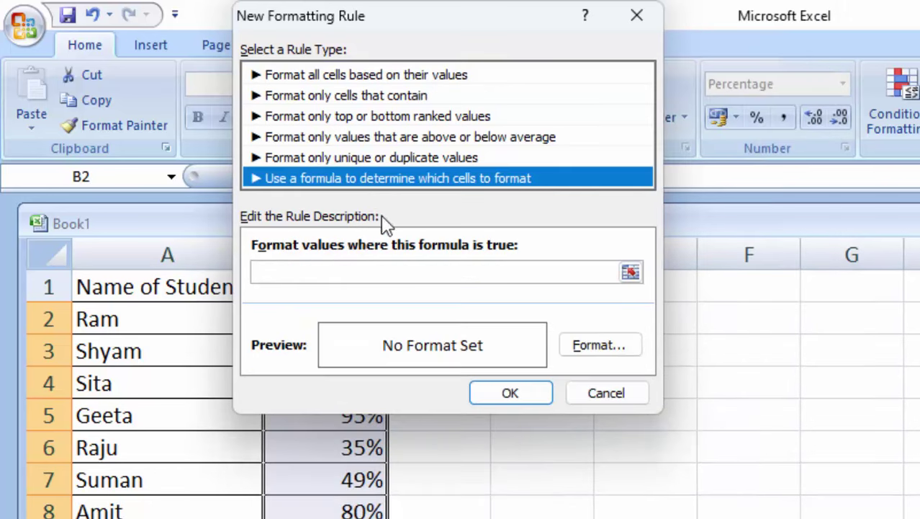
pyautogui.click(369, 272)
pyautogui.write('=')
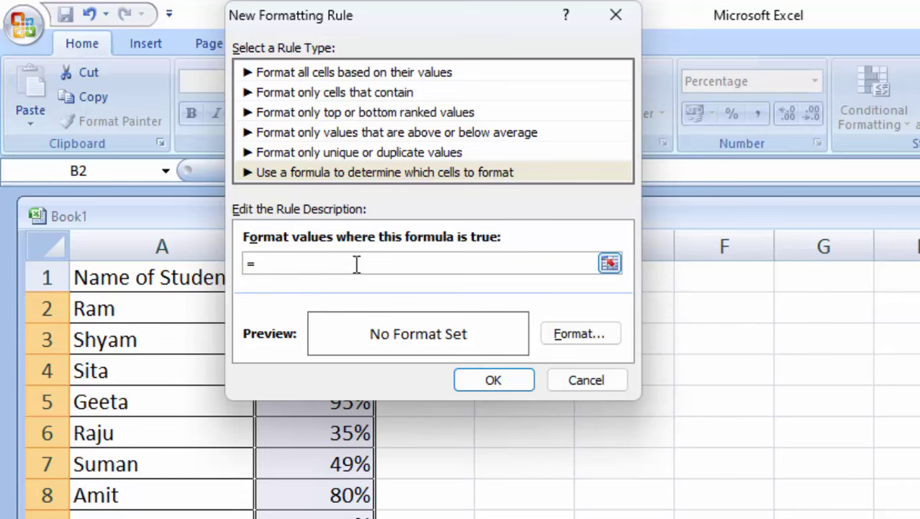
pyautogui.write('A')
pyautogui.write('nd')
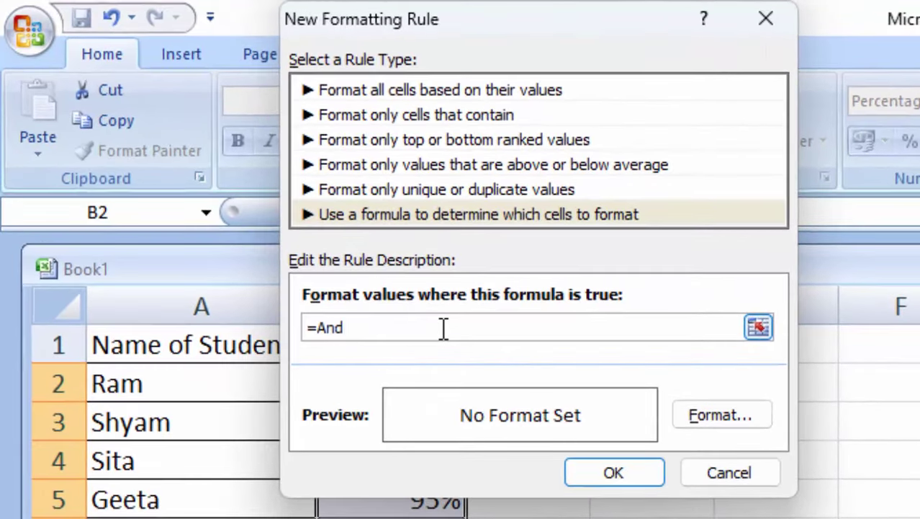
pyautogui.write('(')
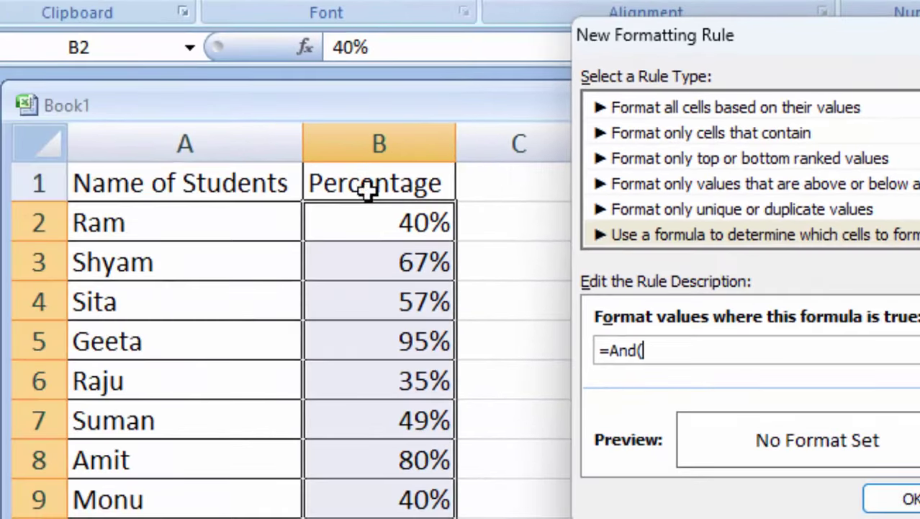
pyautogui.write('B')
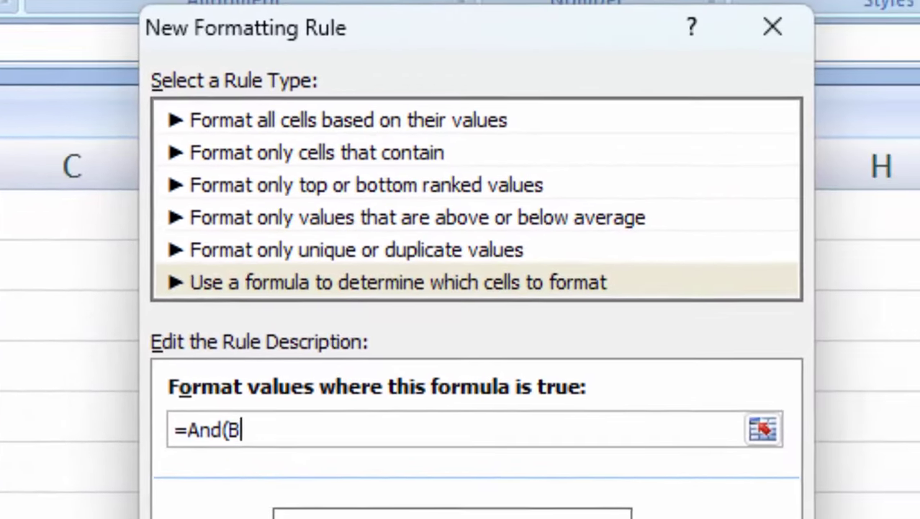
pyautogui.write('2')
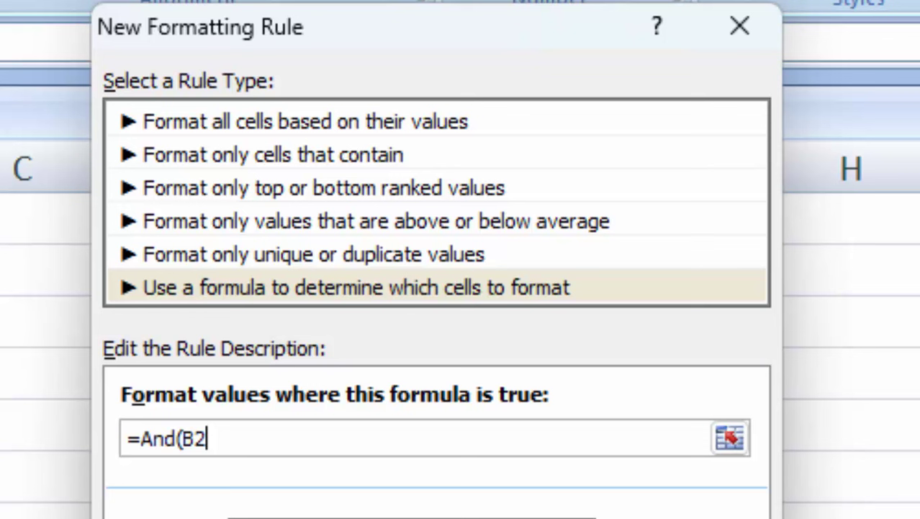
pyautogui.press('BackSpace')
pyautogui.press('BackSpace')
pyautogui.write('$B$2')
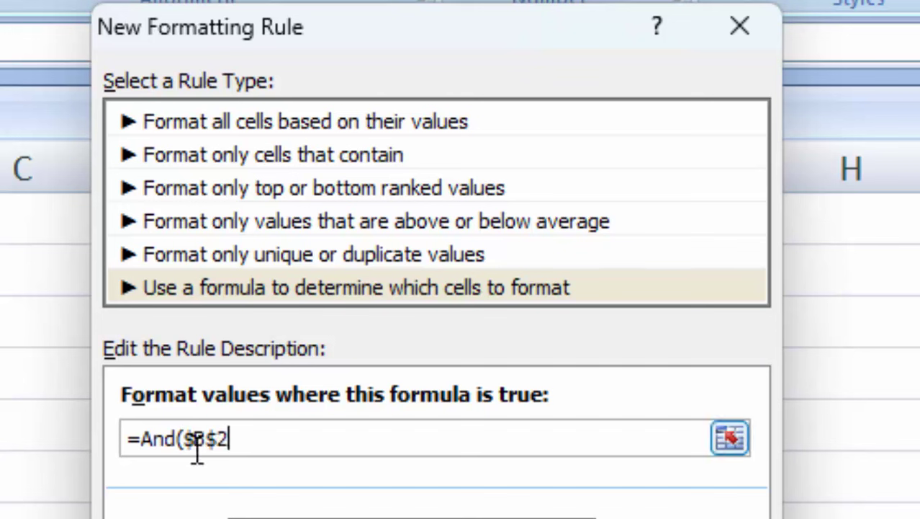
# Remove the $ signs and extend the condition to =And(B2>=50%,B2<=90%.
pyautogui.click(220, 438)
pyautogui.press('BackSpace')
pyautogui.write('$C$2')
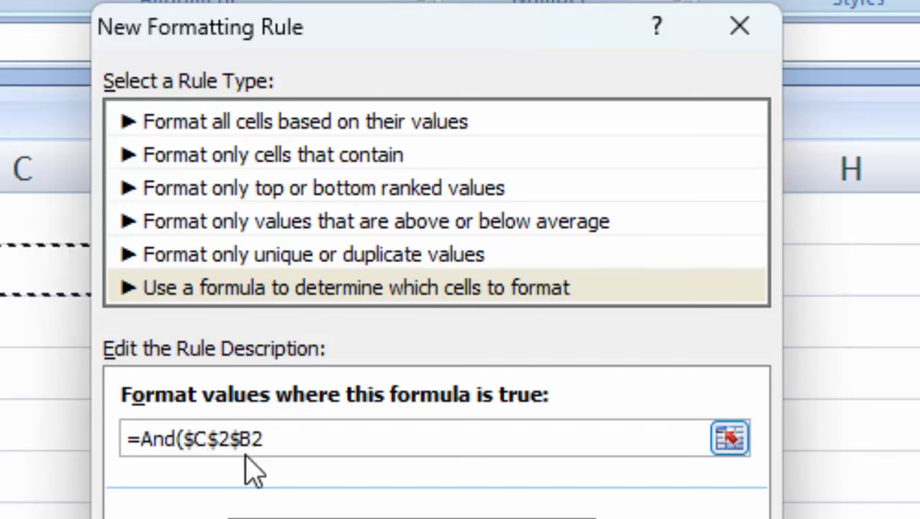
pyautogui.press('BackSpace')
pyautogui.press('BackSpace')
pyautogui.press('BackSpace')
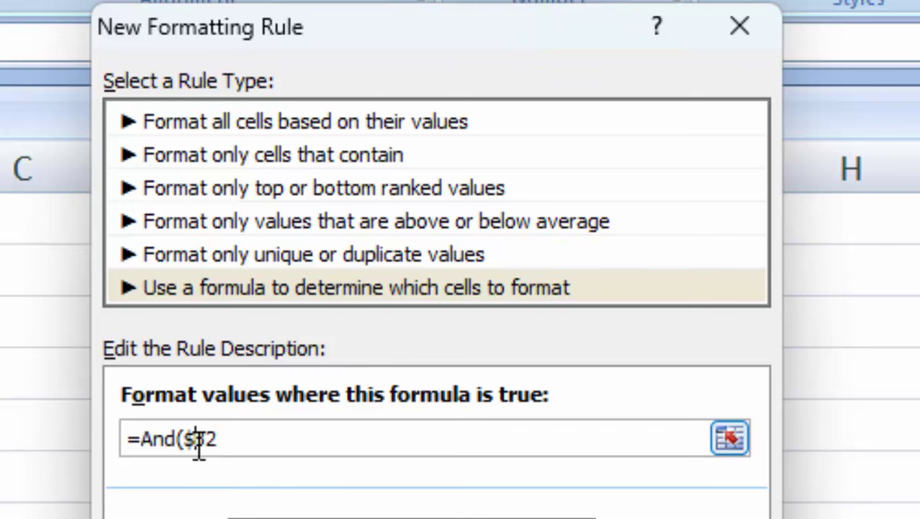
pyautogui.press('BackSpace')
pyautogui.click(311, 432)
pyautogui.write('=')
pyautogui.write('50%,')
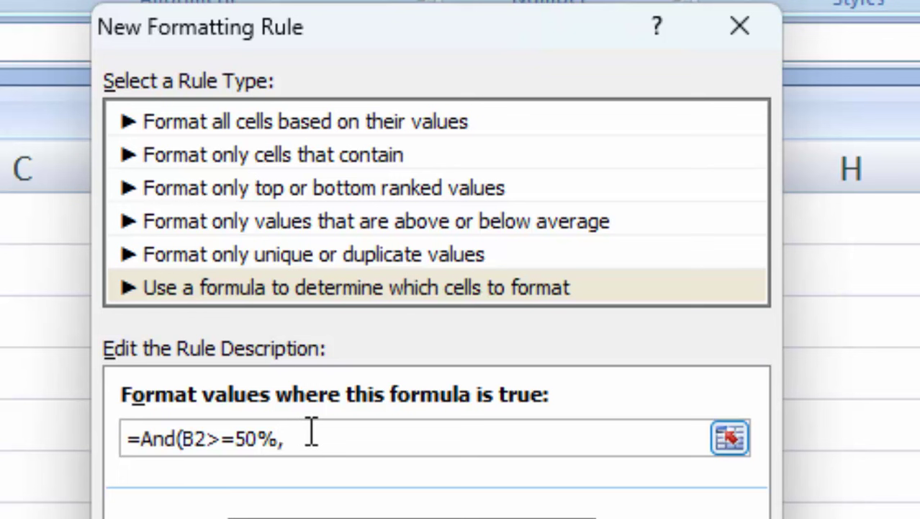
pyautogui.write('B2')
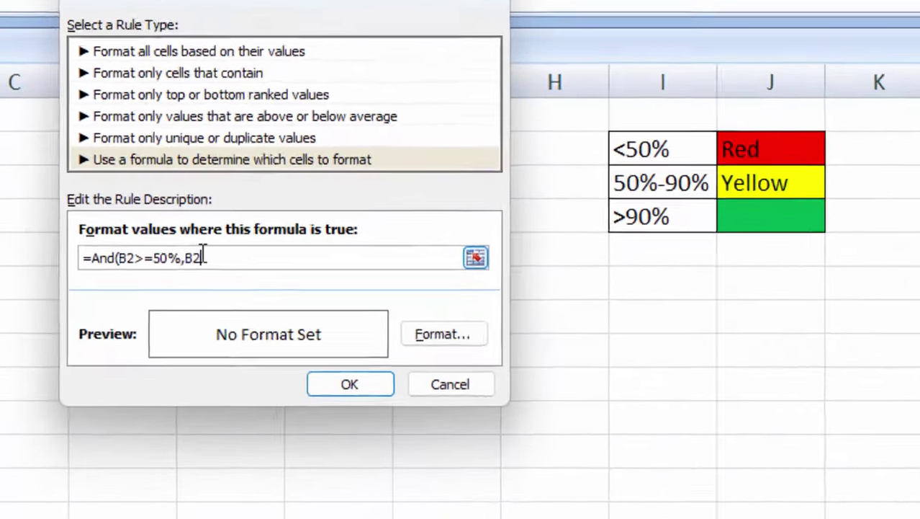
pyautogui.write('<=')
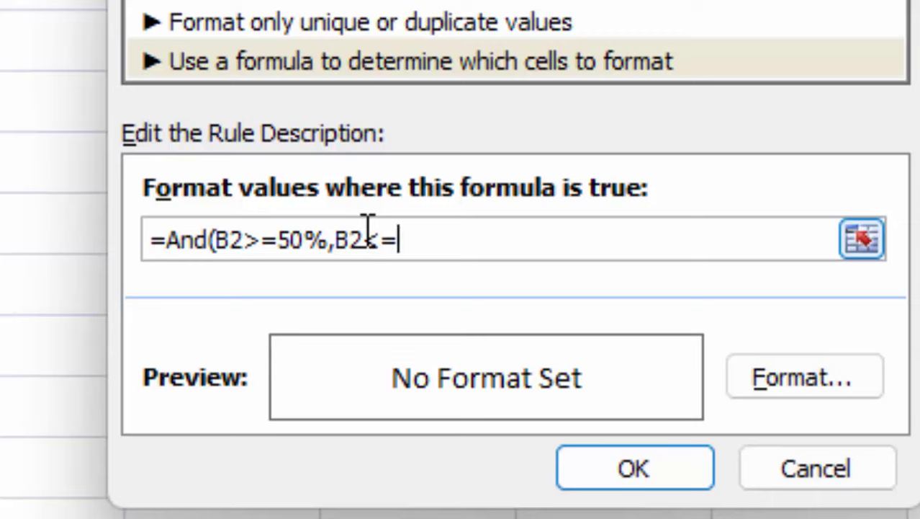
pyautogui.write('90%')
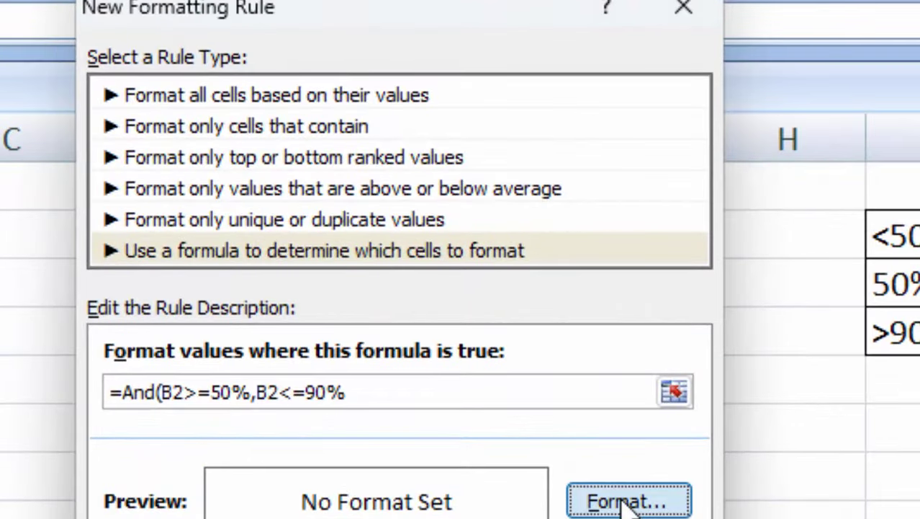
# Close the formula with ')' so it reads =And(B2>=50%,B2<=90%).
pyautogui.click(623, 502)
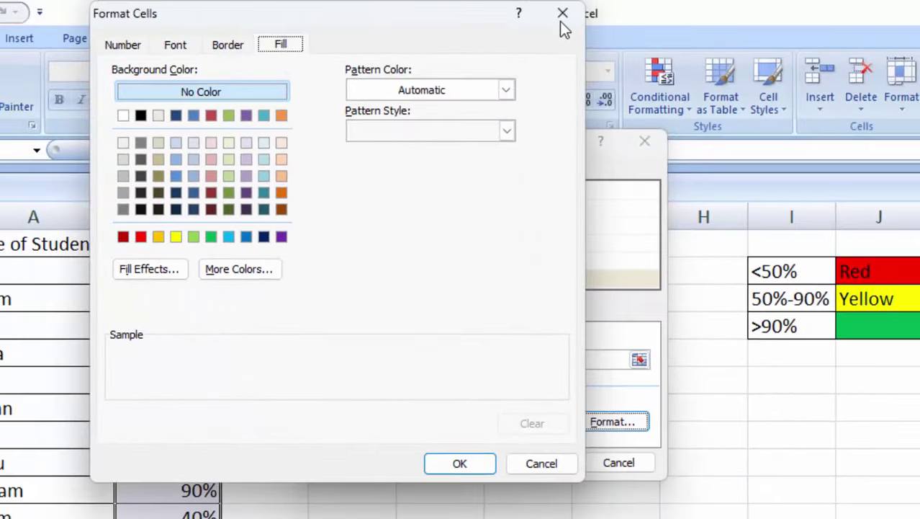
pyautogui.click(561, 17)
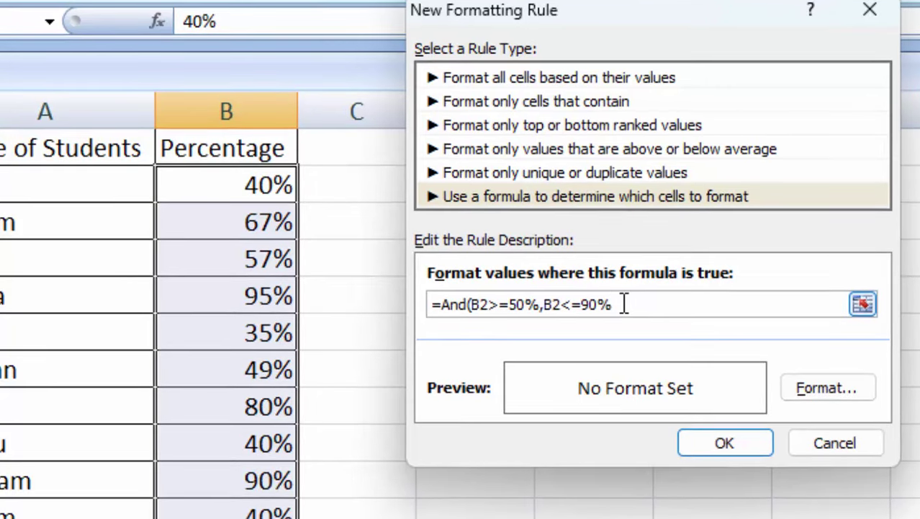
pyautogui.write(')')
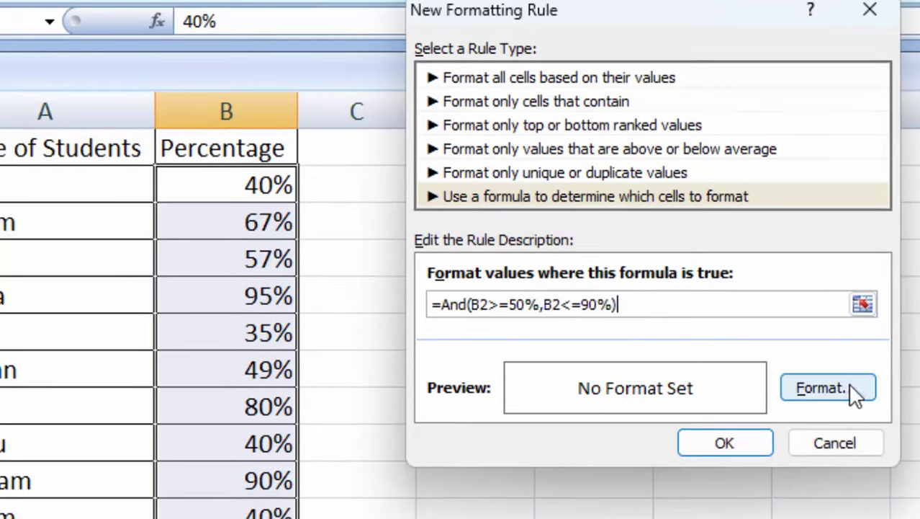
# Give the rule a yellow fill with a yellow-to-red gradient.
pyautogui.click(850, 389)
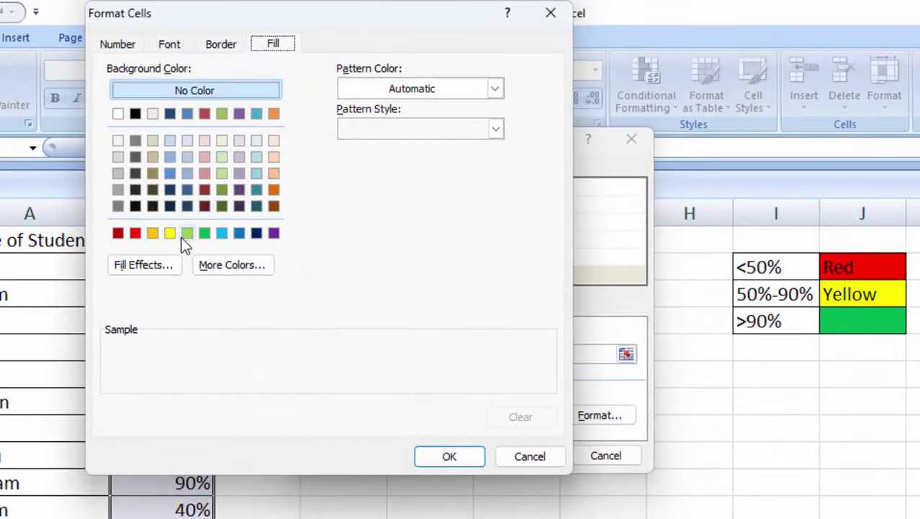
pyautogui.click(170, 232)
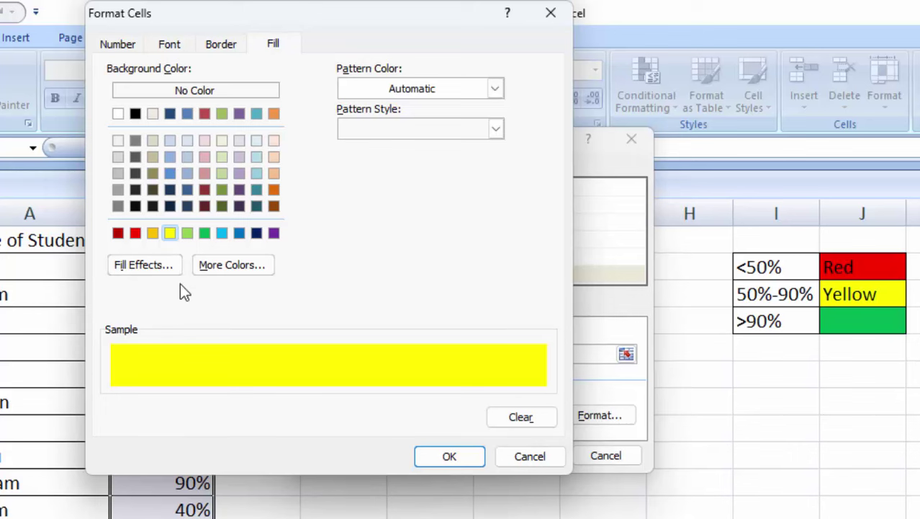
pyautogui.click(166, 270)
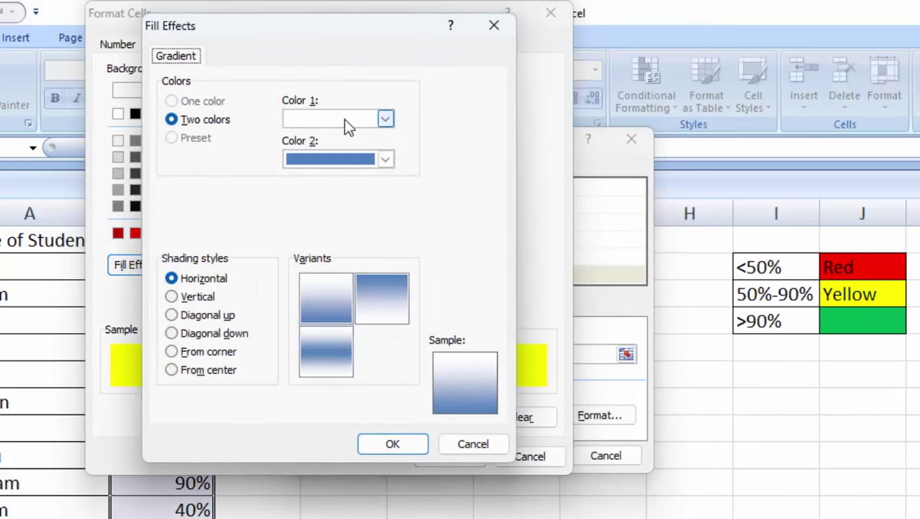
pyautogui.click(386, 119)
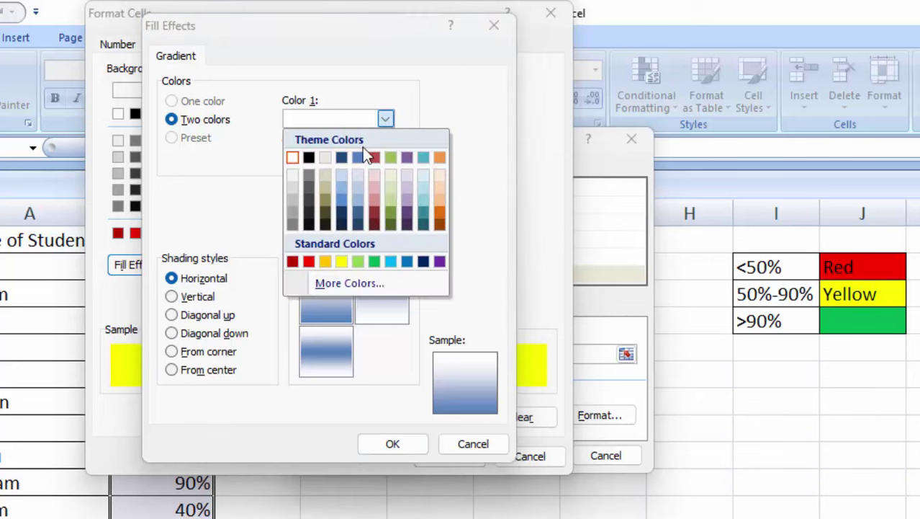
pyautogui.click(341, 261)
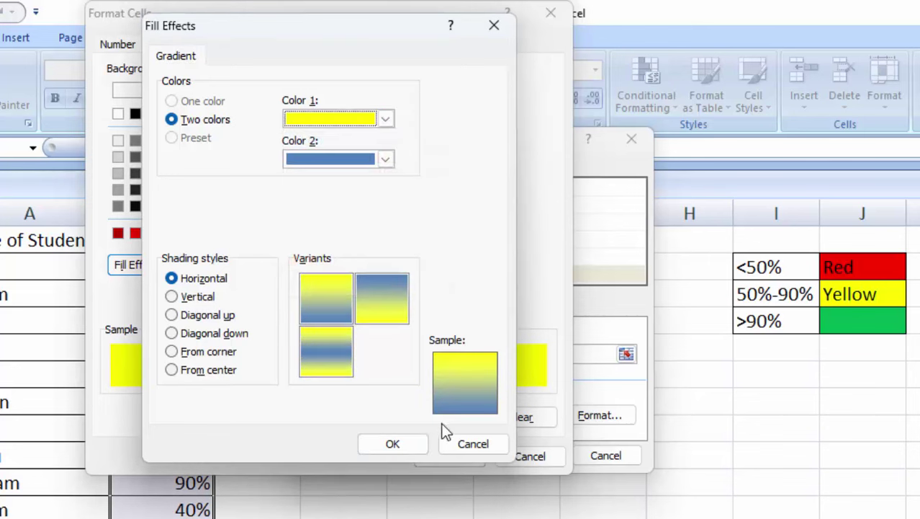
pyautogui.click(387, 157)
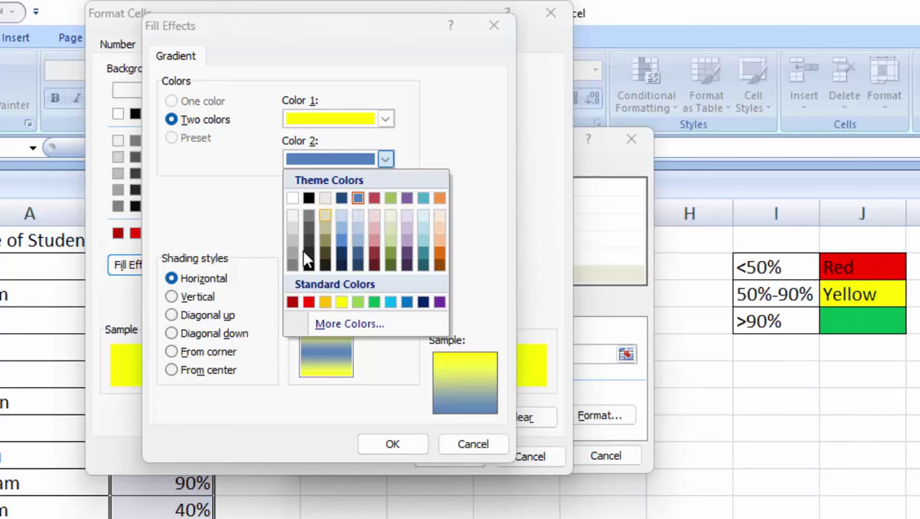
pyautogui.click(308, 303)
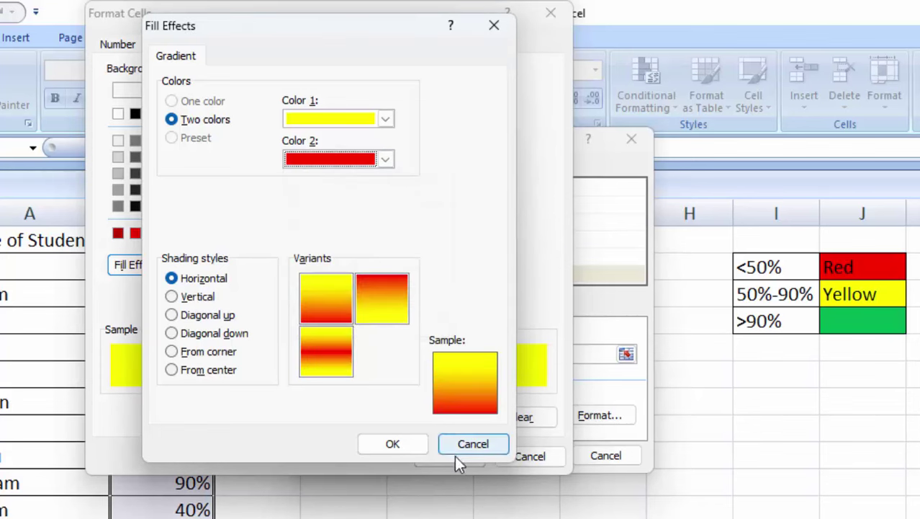
pyautogui.click(392, 443)
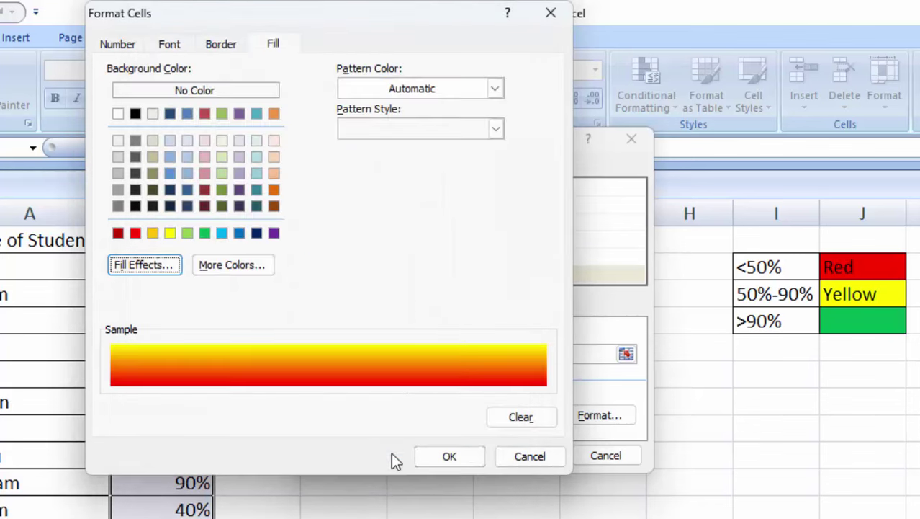
# Change the gradient's second colour to light green, making it yellow-to-light-green.
pyautogui.click(145, 271)
pyautogui.click(386, 160)
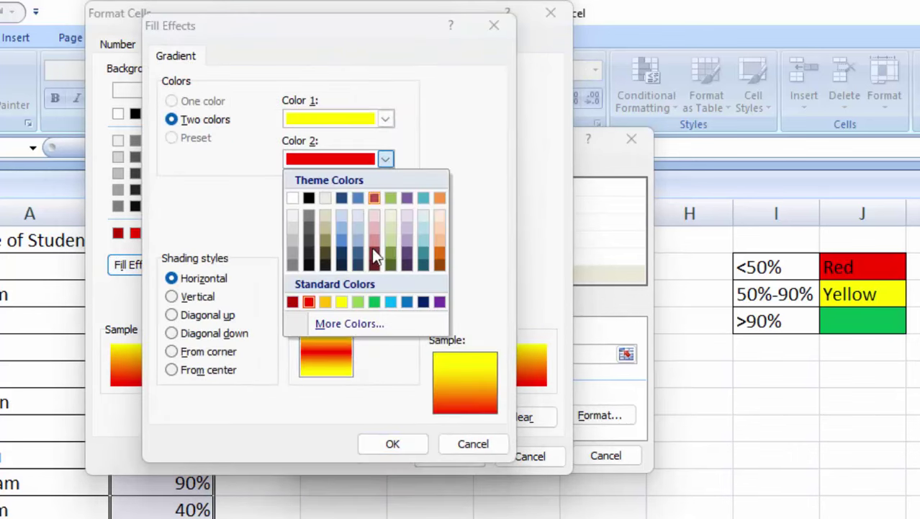
pyautogui.click(353, 303)
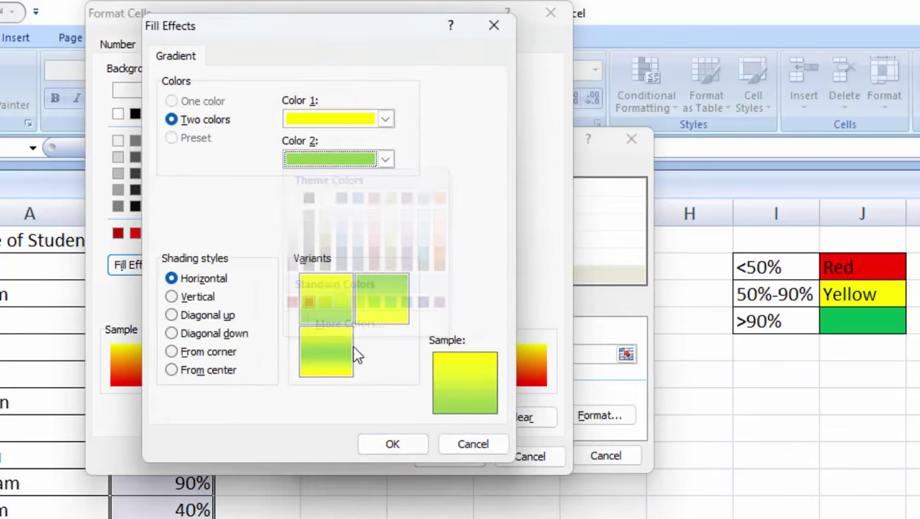
pyautogui.click(382, 443)
pyautogui.click(452, 454)
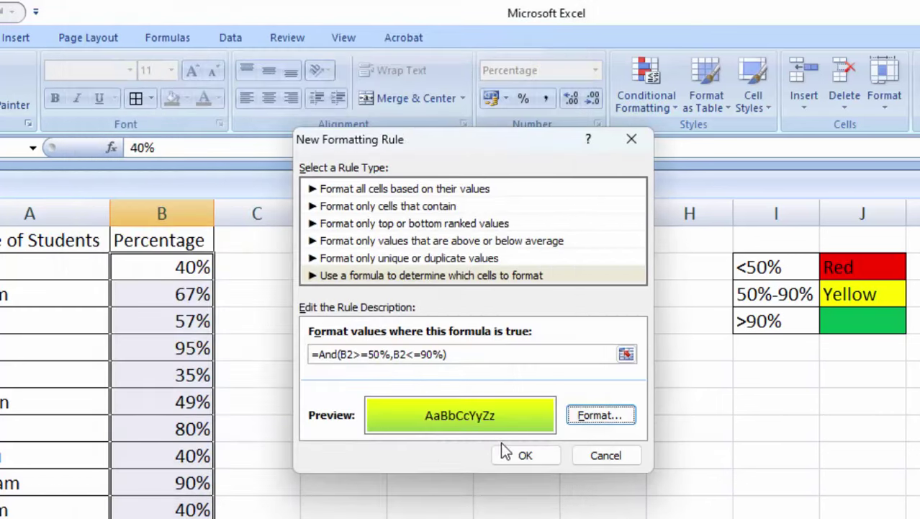
# Save the 50–90% rule and start another new formatting rule.
pyautogui.click(525, 455)
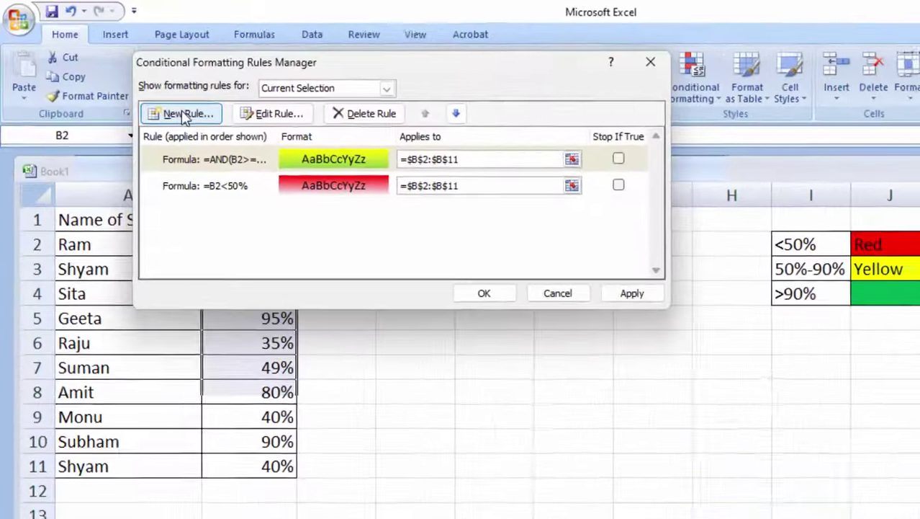
pyautogui.click(139, 87)
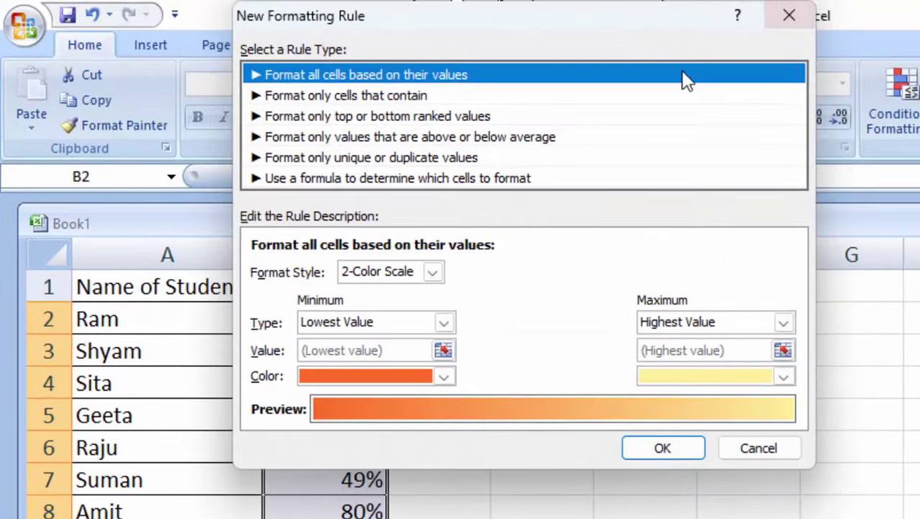
pyautogui.moveTo(576, 11); pyautogui.dragTo(844, 85)
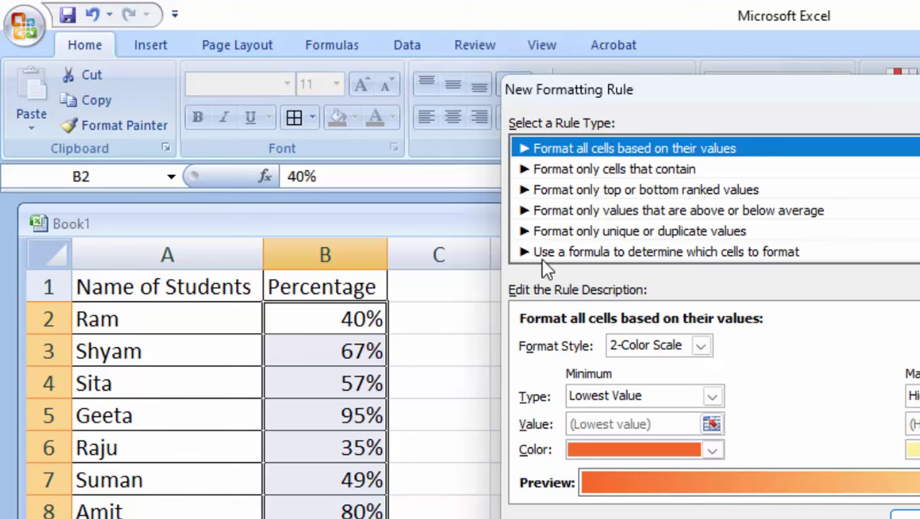
# Make it a formula-based rule with the condition =B2>90%.
pyautogui.click(603, 255)
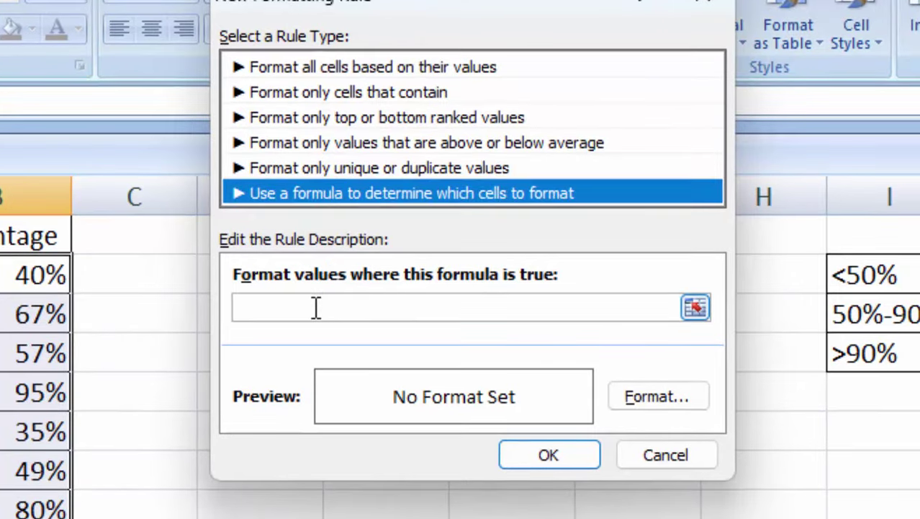
pyautogui.click(350, 311)
pyautogui.write('=')
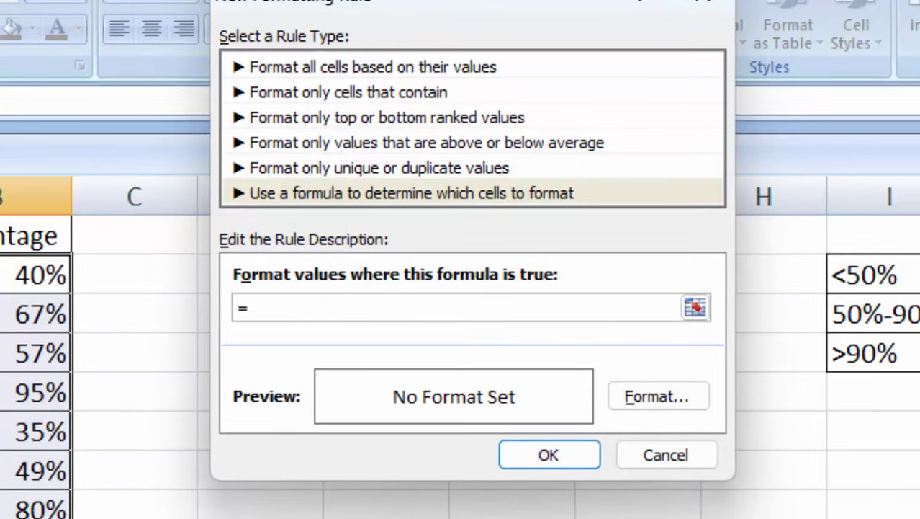
pyautogui.write('B2')
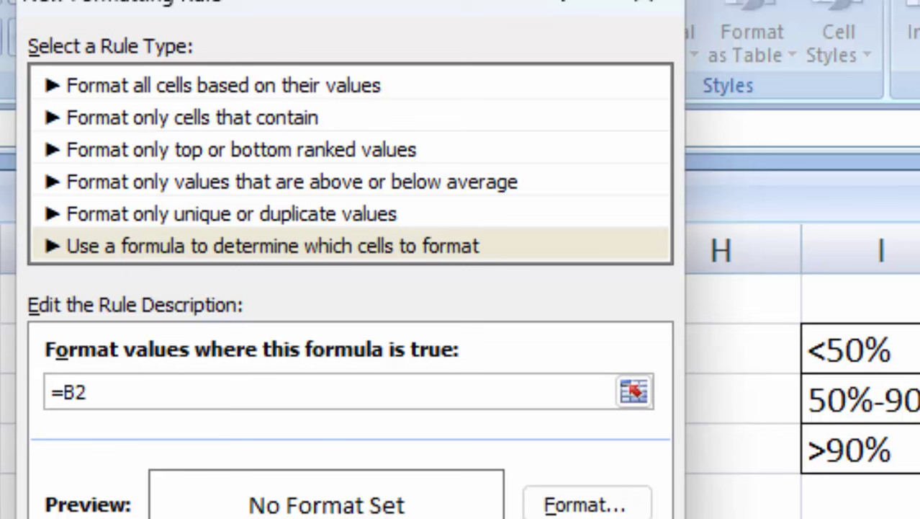
pyautogui.write('>90%')
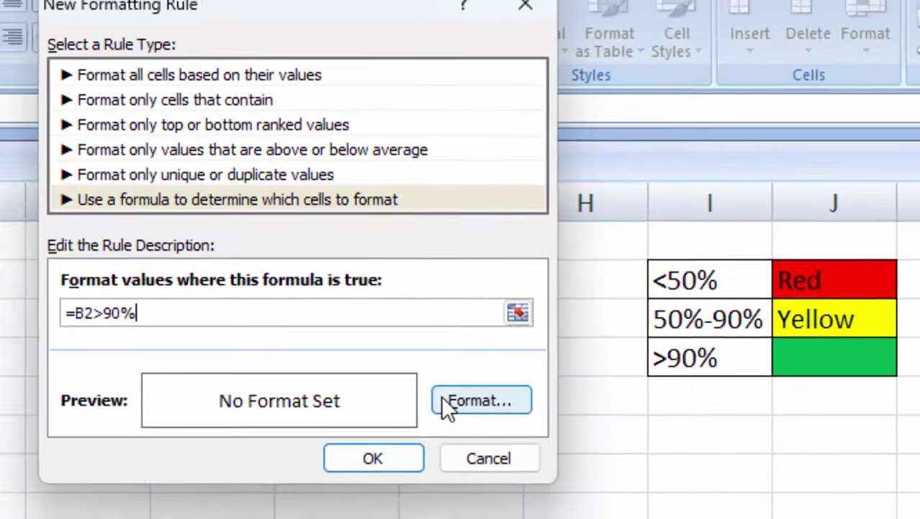
# Give the rule a green fill with a green-to-white gradient.
pyautogui.click(443, 401)
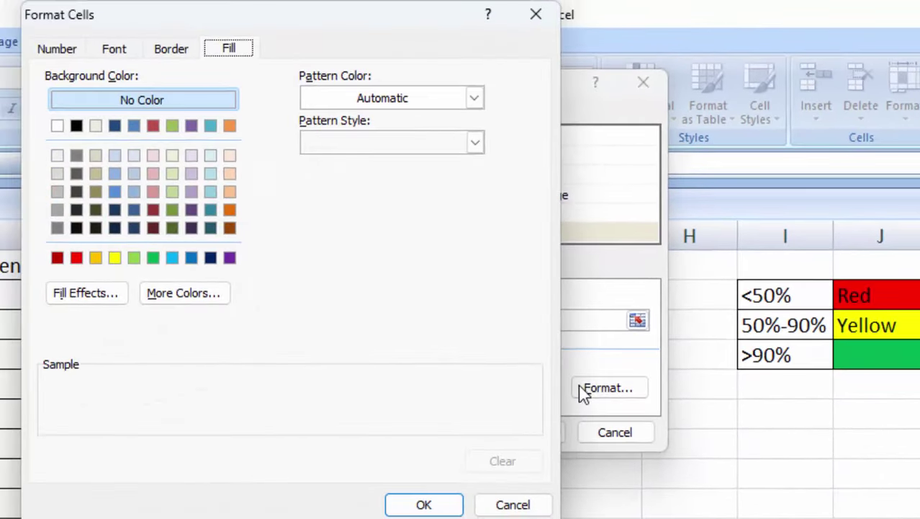
pyautogui.click(152, 257)
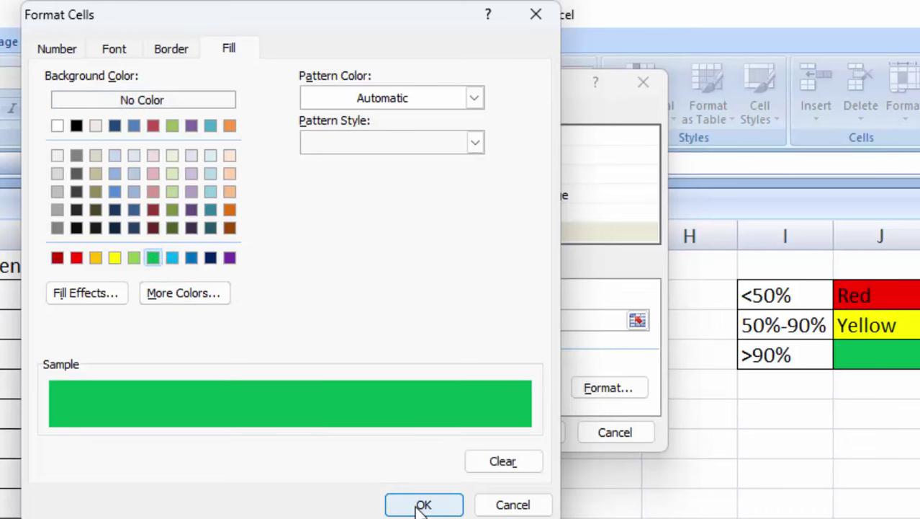
pyautogui.click(79, 291)
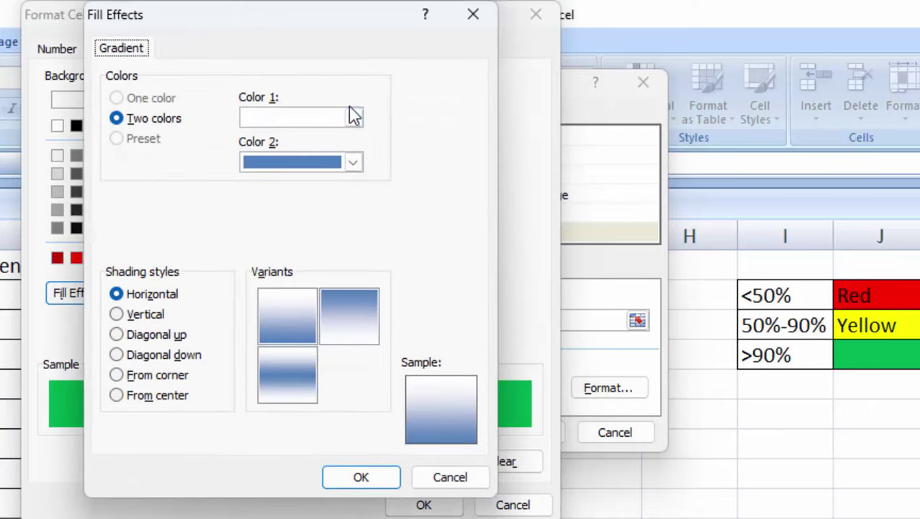
pyautogui.click(353, 116)
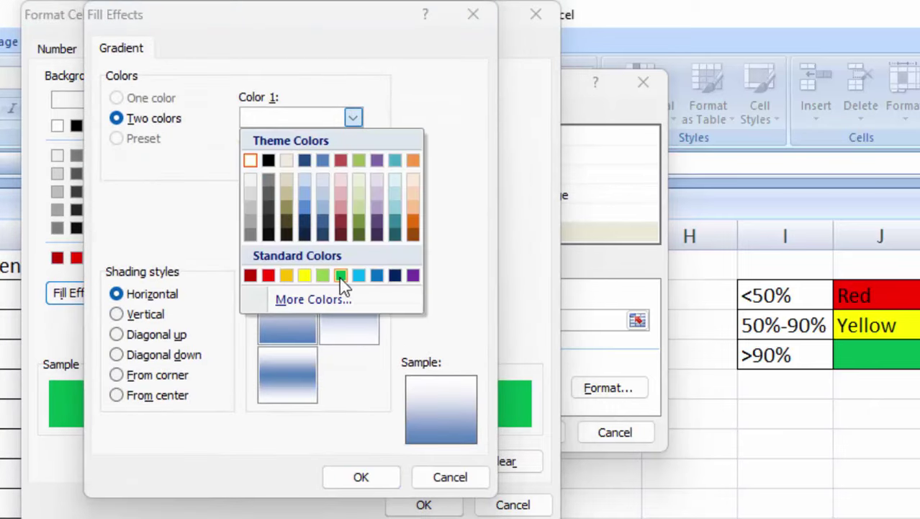
pyautogui.click(341, 275)
pyautogui.click(353, 162)
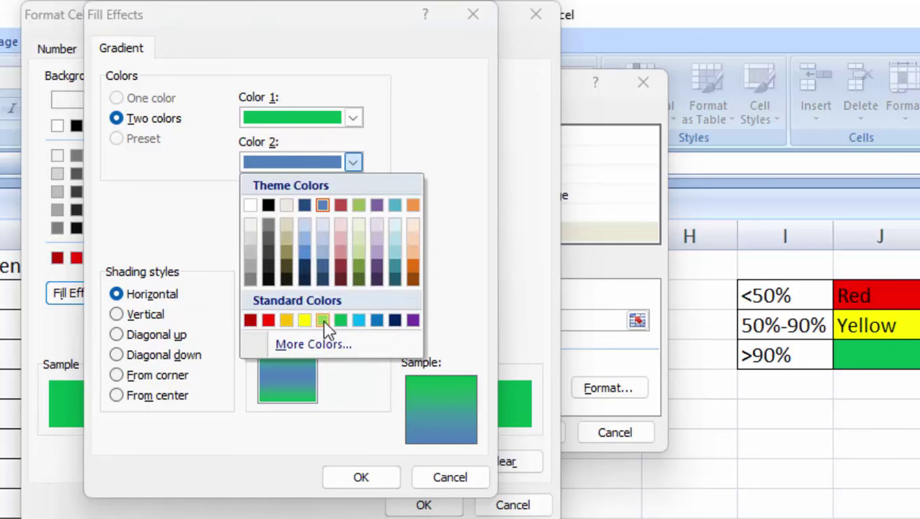
pyautogui.click(250, 205)
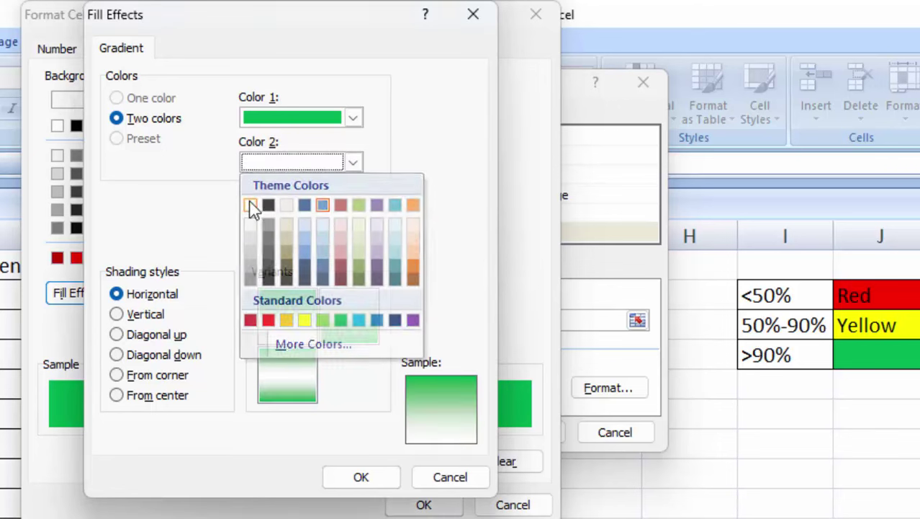
pyautogui.click(383, 483)
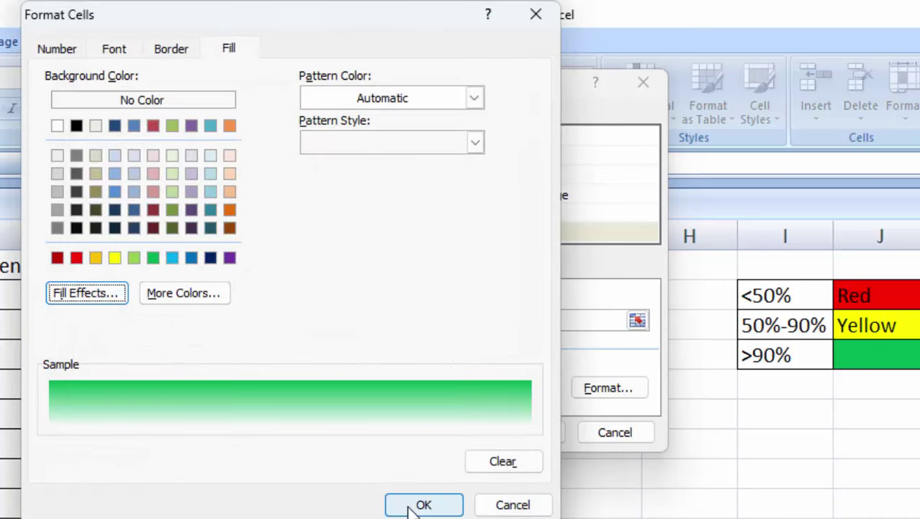
# Change the gradient's second colour to light green and accept the fill.
pyautogui.click(93, 298)
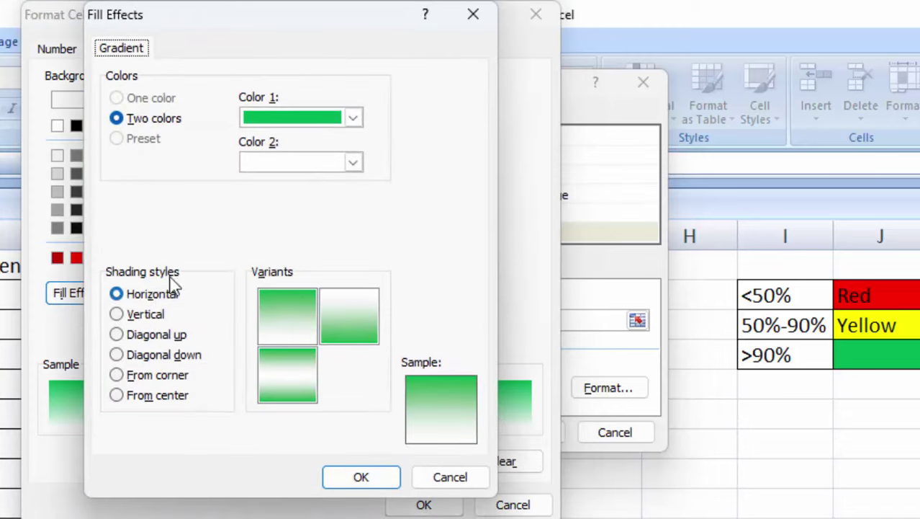
pyautogui.click(353, 162)
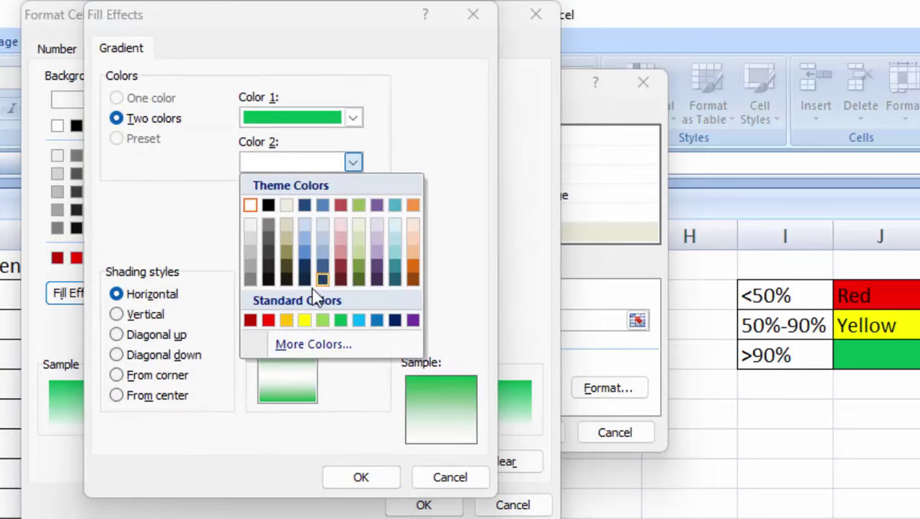
pyautogui.click(322, 320)
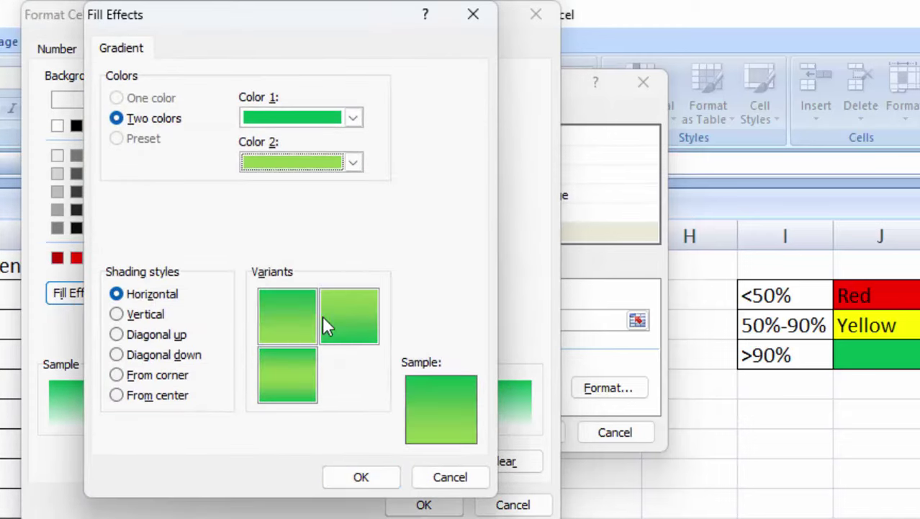
pyautogui.click(363, 478)
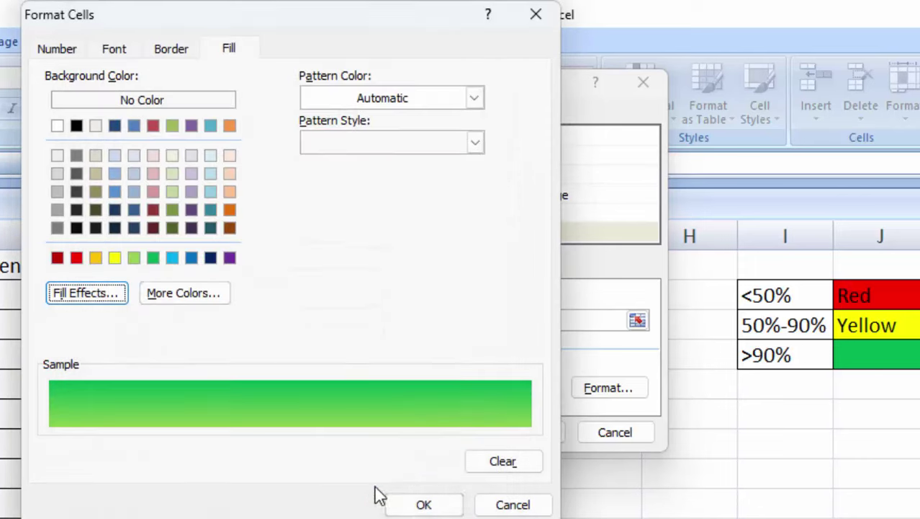
pyautogui.click(403, 507)
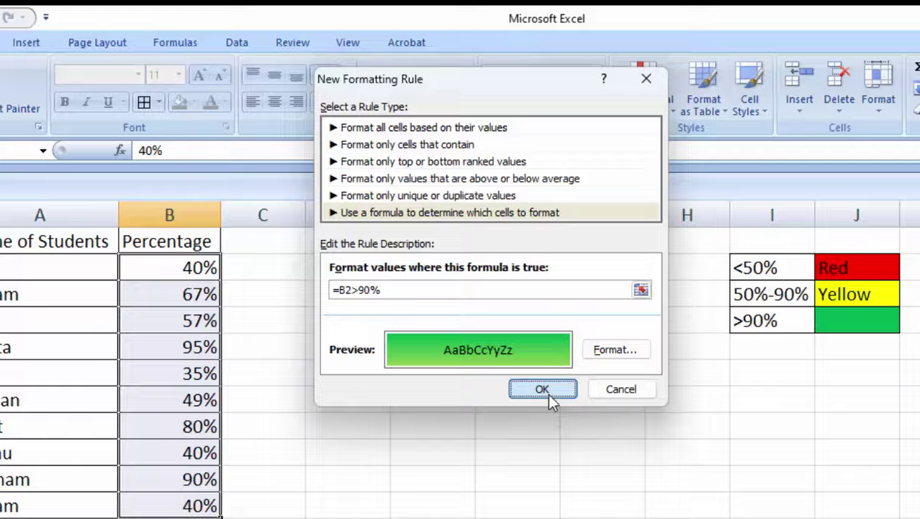
# Save the above-90% green rule and apply all three rules to the Percentage cells B2:B11.
pyautogui.click(546, 393)
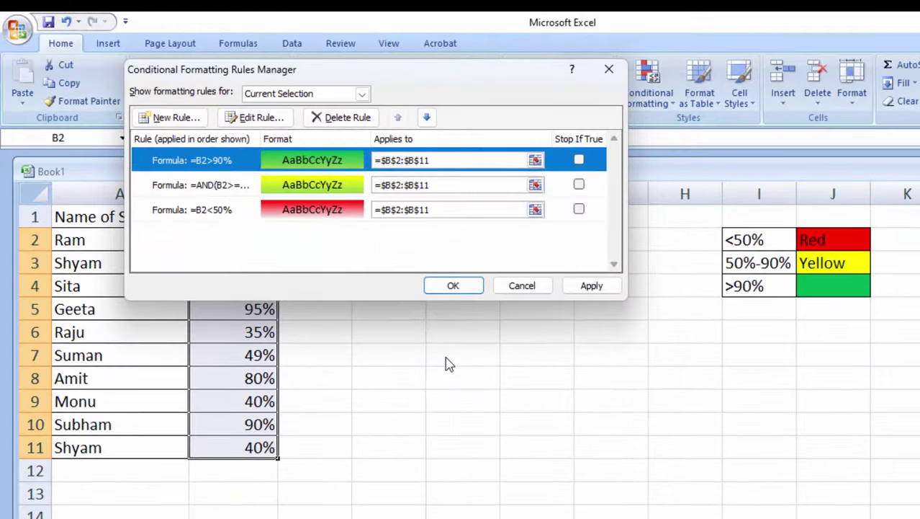
pyautogui.click(590, 287)
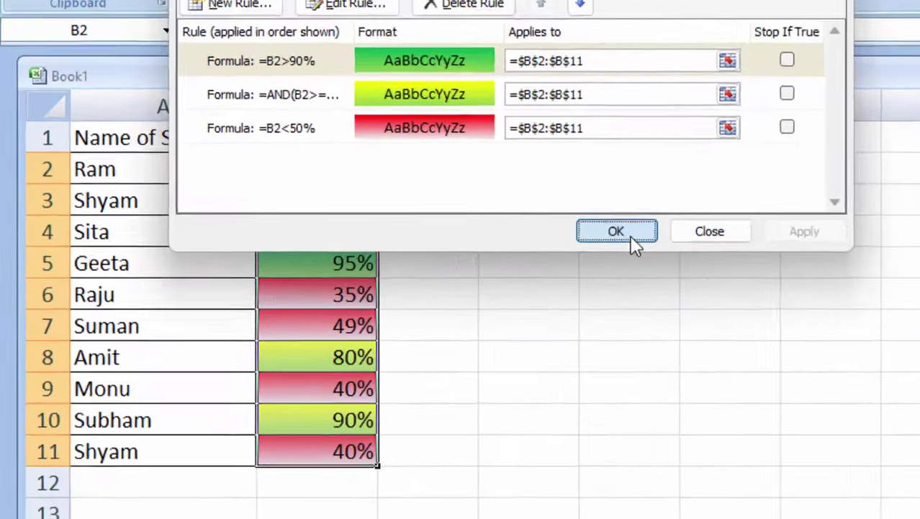
pyautogui.click(631, 236)
pyautogui.click(682, 338)
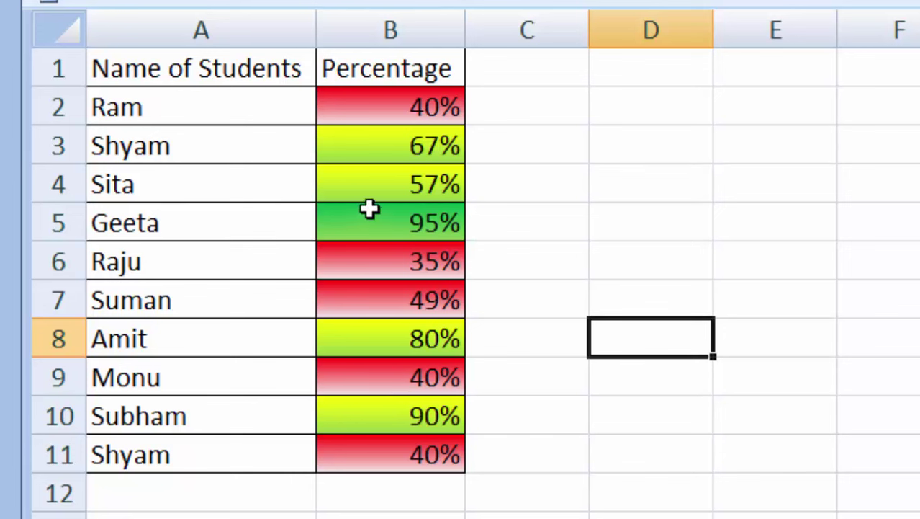
# Change B3 from 67% to 95% to check that it turns green.
pyautogui.doubleClick(432, 146)
pyautogui.click(439, 146)
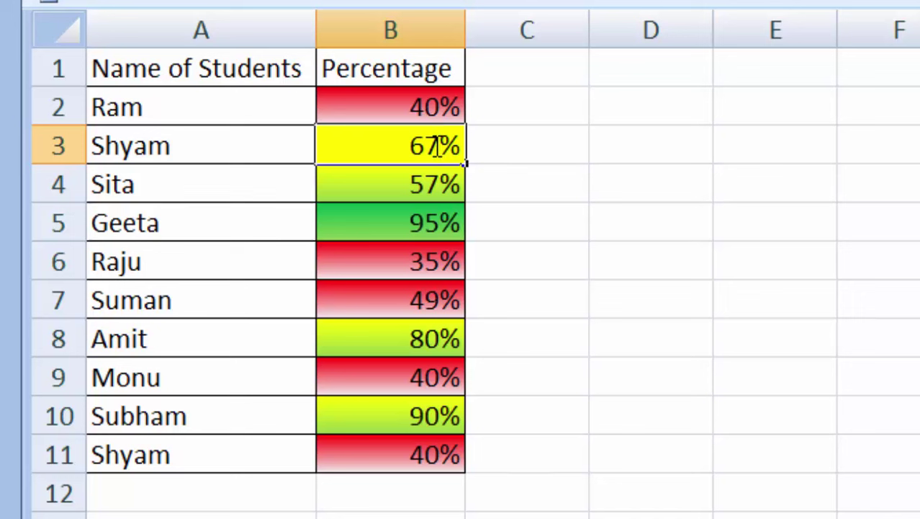
pyautogui.press('BackSpace')
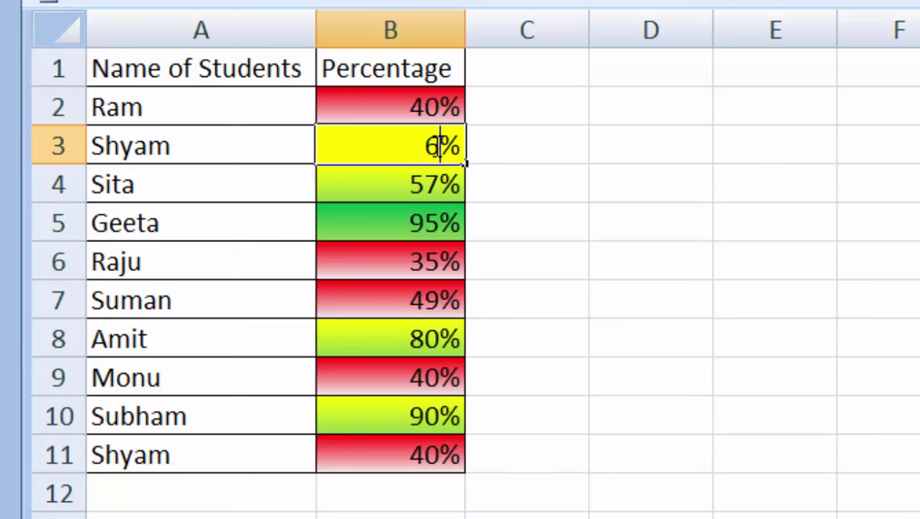
pyautogui.press('BackSpace')
pyautogui.write('95')
pyautogui.press('Return')
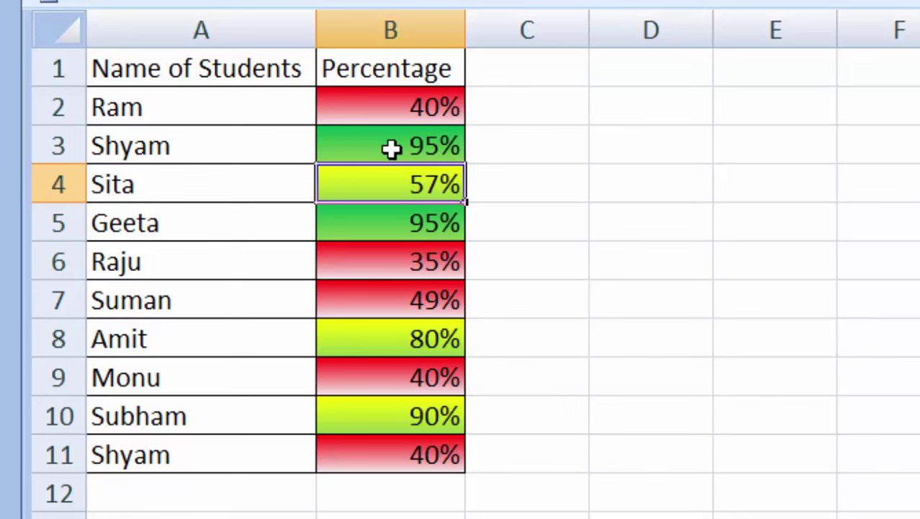
# Change B3 to 49% to check that it switches to the red gradient.
pyautogui.doubleClick(438, 148)
pyautogui.press('BackSpace')
pyautogui.press('BackSpace')
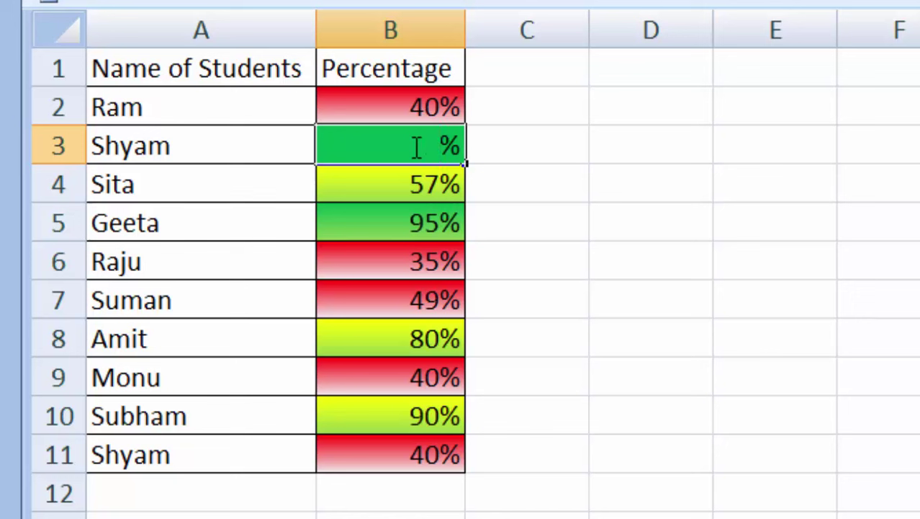
pyautogui.write('49')
pyautogui.press('Return')
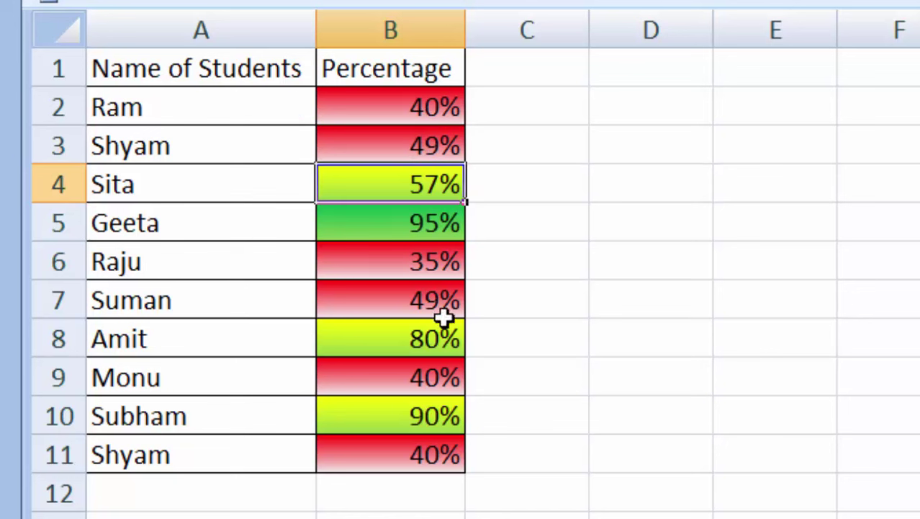